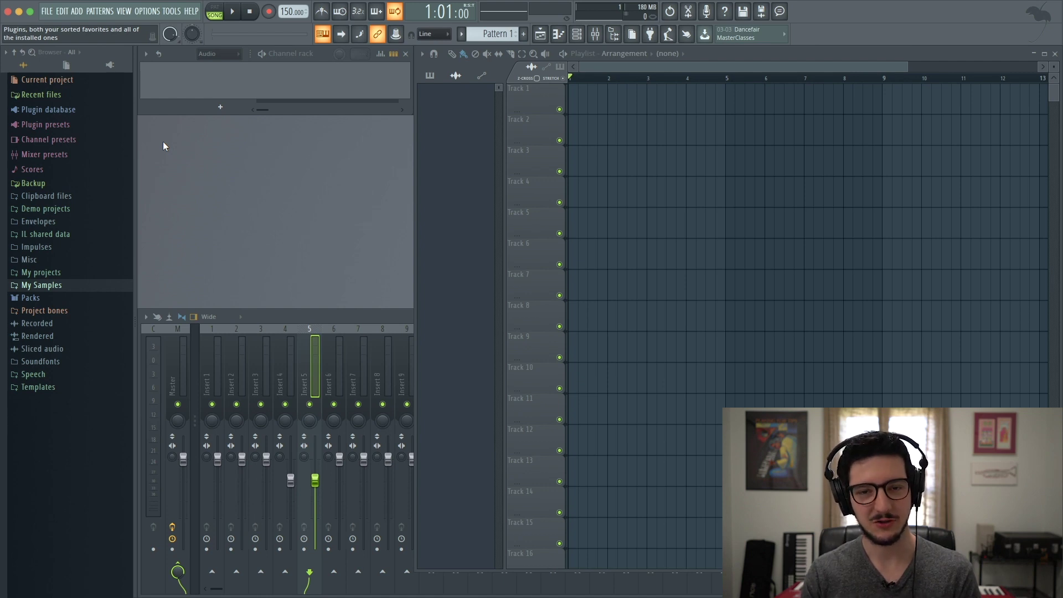
# - Expand Packs > Loops in the Browser and preview the DL Broken drum loop
pyautogui.click(32, 299)
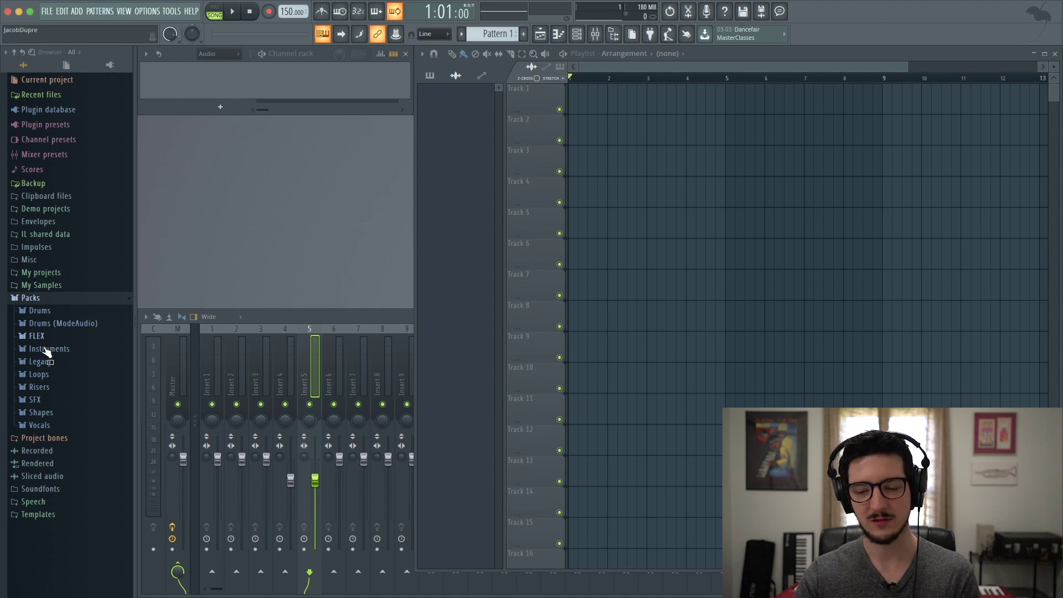
pyautogui.click(43, 377)
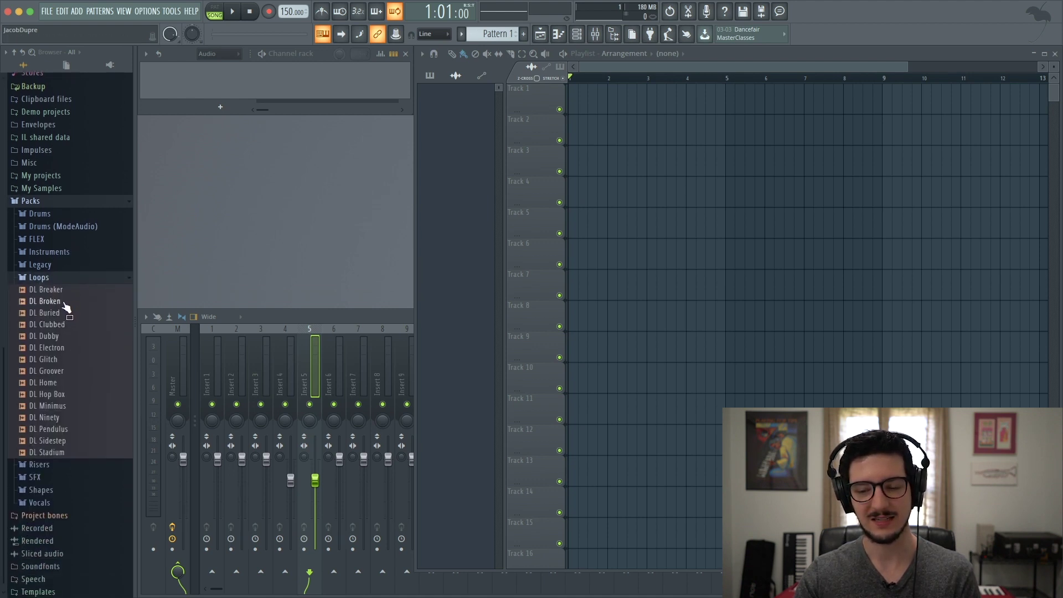
pyautogui.click(64, 303)
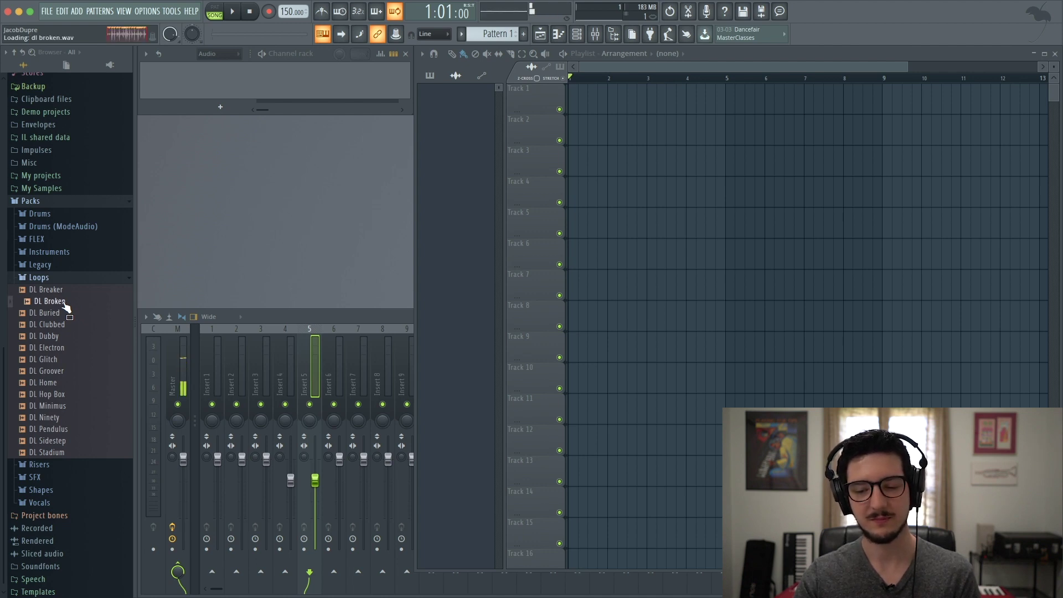
# - Drop DL Broken at the start of Track 1, then set 110 BPM and restretch all channels
pyautogui.moveTo(62, 305); pyautogui.dragTo(572, 96)
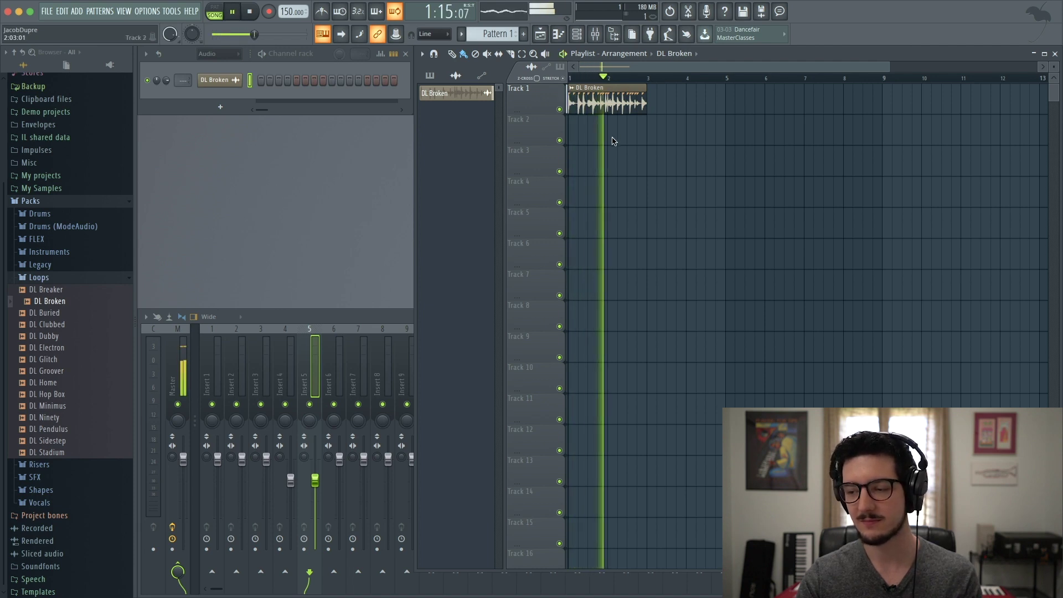
pyautogui.press('space')
pyautogui.rightClick(292, 17)
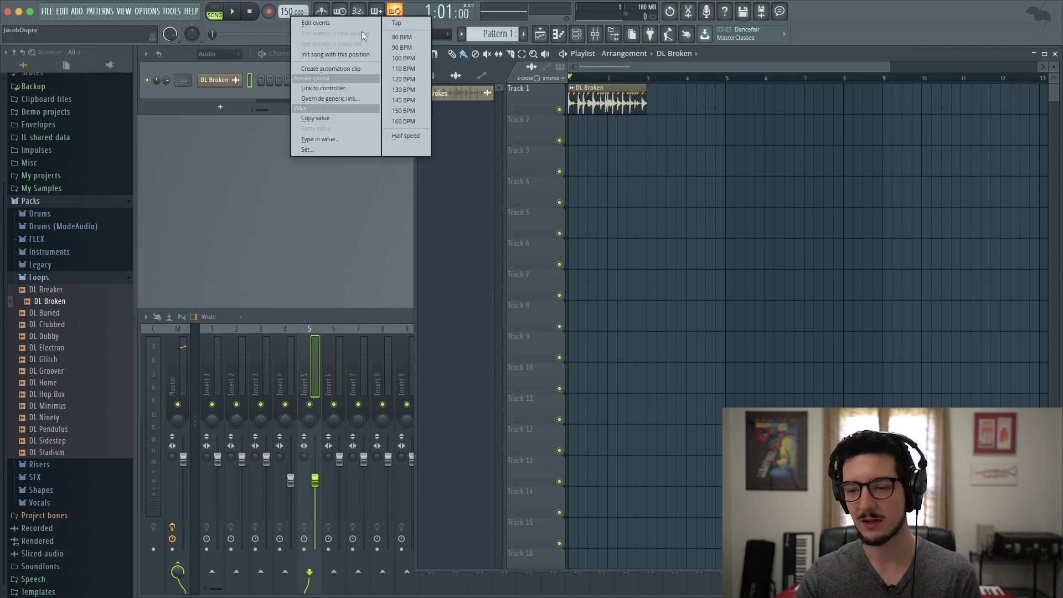
pyautogui.click(411, 68)
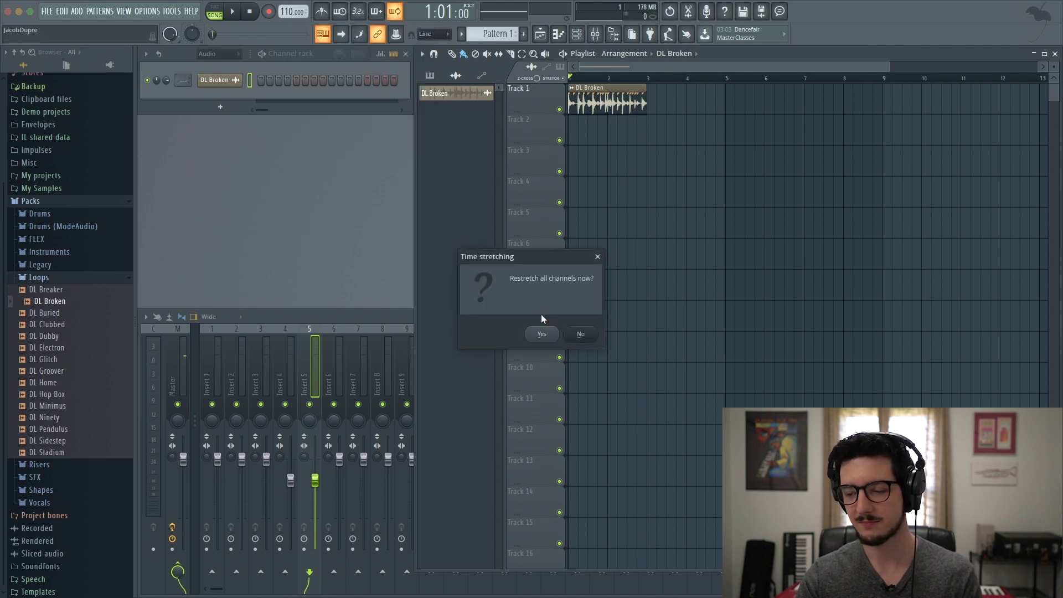
pyautogui.click(543, 336)
pyautogui.press('space')
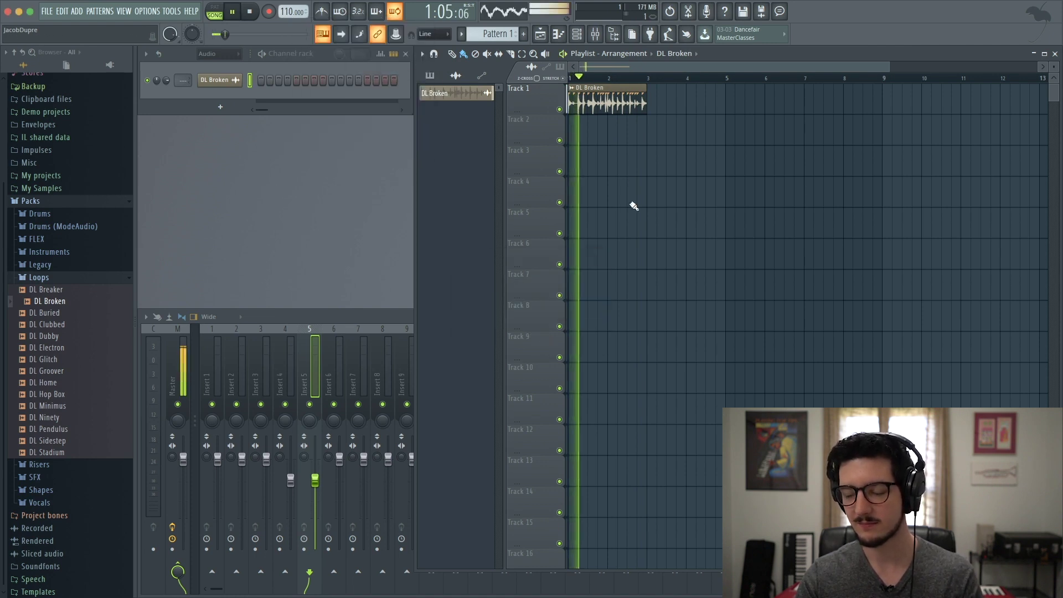
pyautogui.press('space')
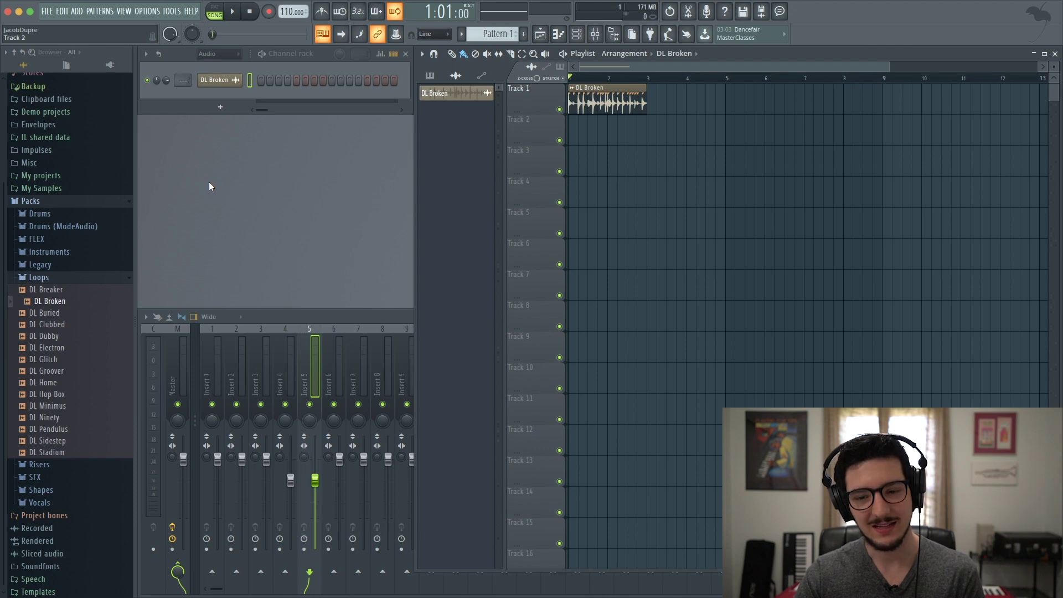
# - Collapse Packs, preview JHBass_1 from My Samples and place it on Track 2 at bar 1
pyautogui.click(65, 203)
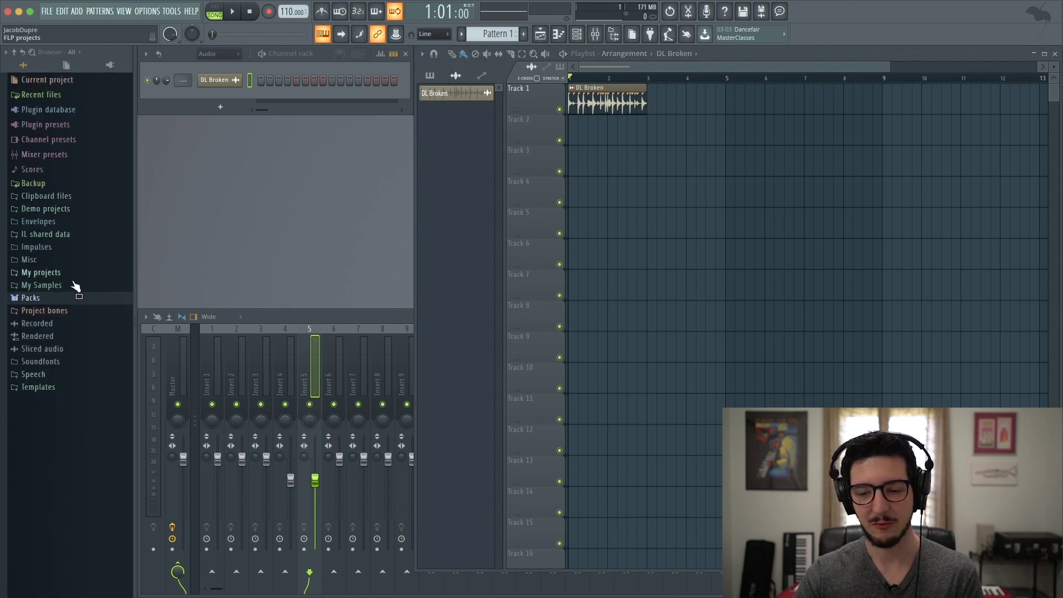
pyautogui.click(54, 286)
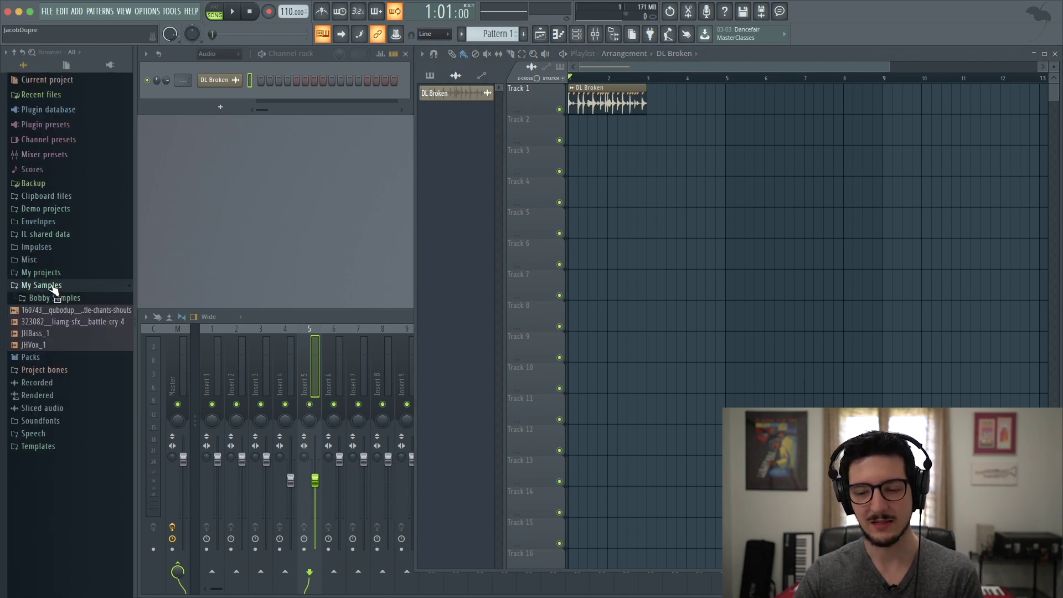
pyautogui.click(38, 337)
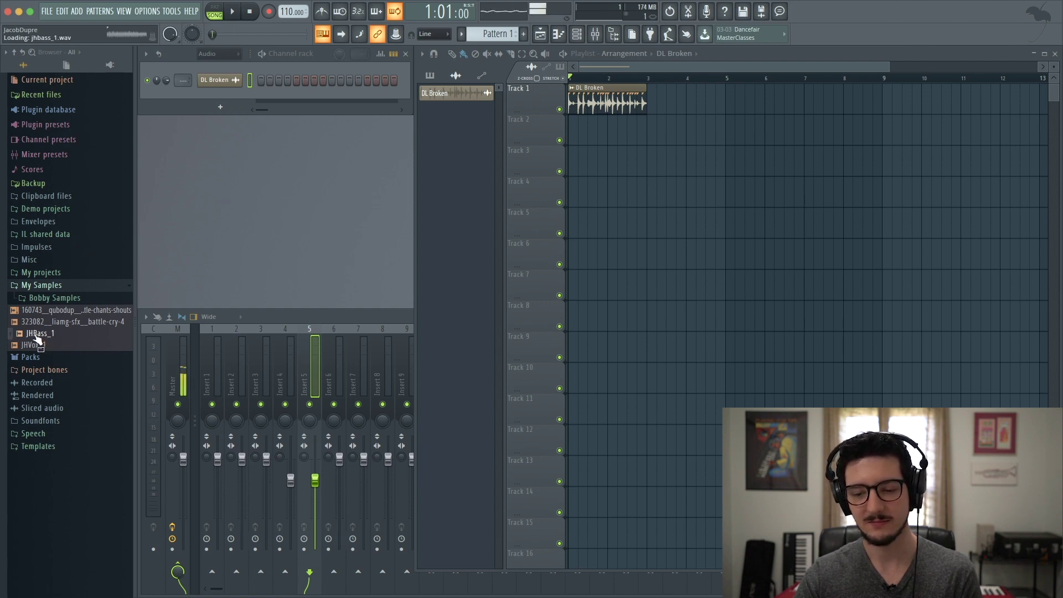
pyautogui.moveTo(36, 337); pyautogui.dragTo(573, 134)
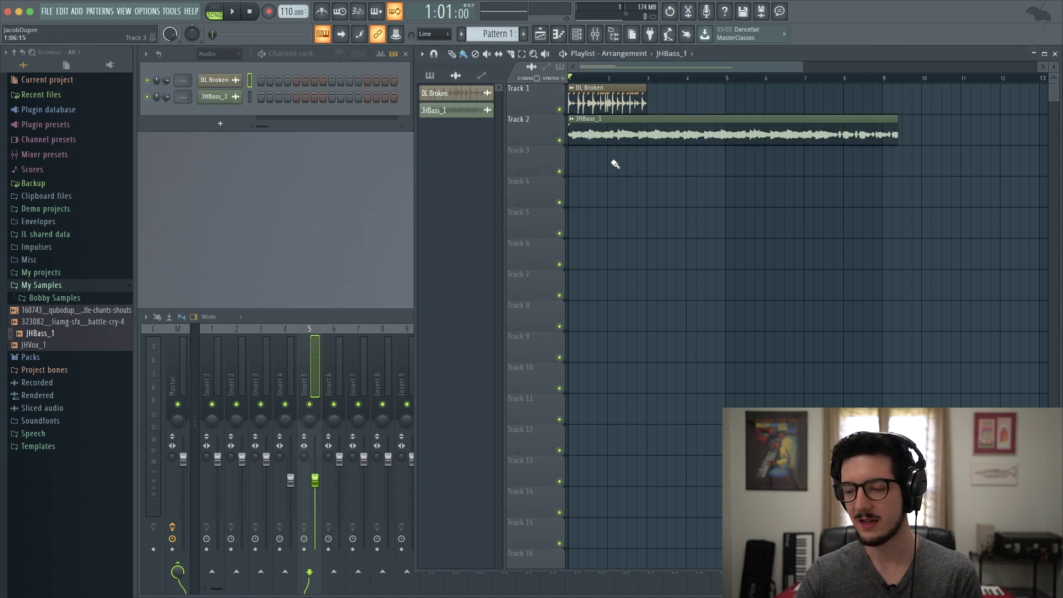
# - Paint DL Broken copies at bars 3, 5, 7 and 9 on Track 1, then play it back
pyautogui.click(617, 93)
pyautogui.click(656, 100)
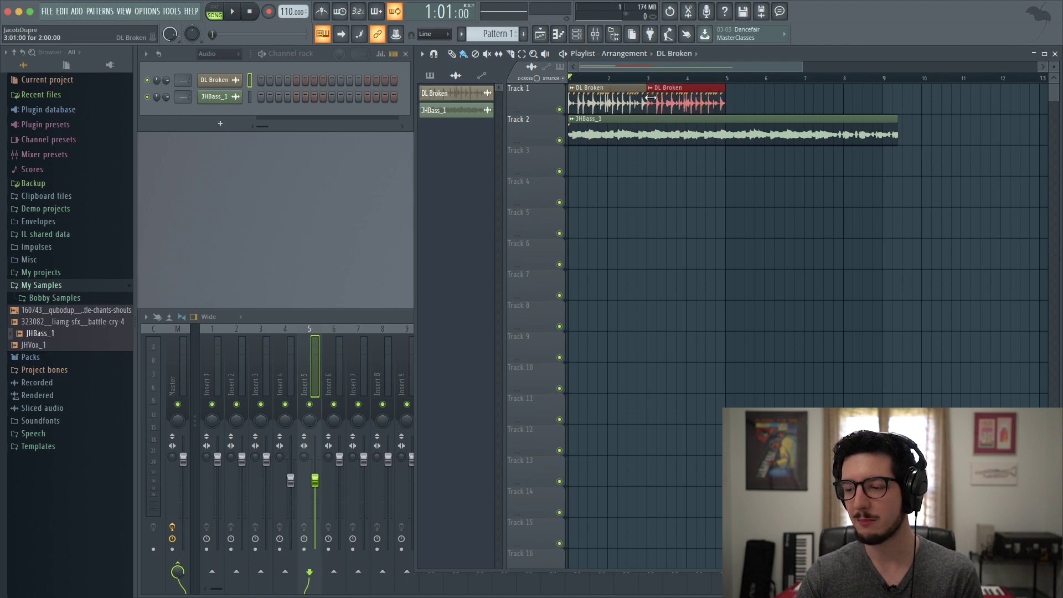
pyautogui.click(730, 95)
pyautogui.click(807, 99)
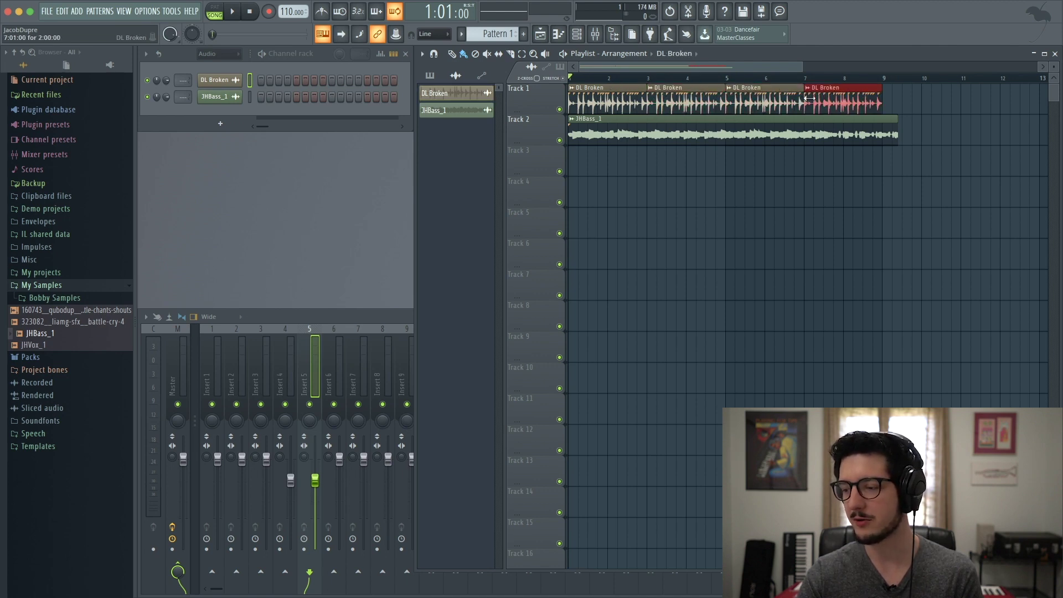
pyautogui.click(892, 99)
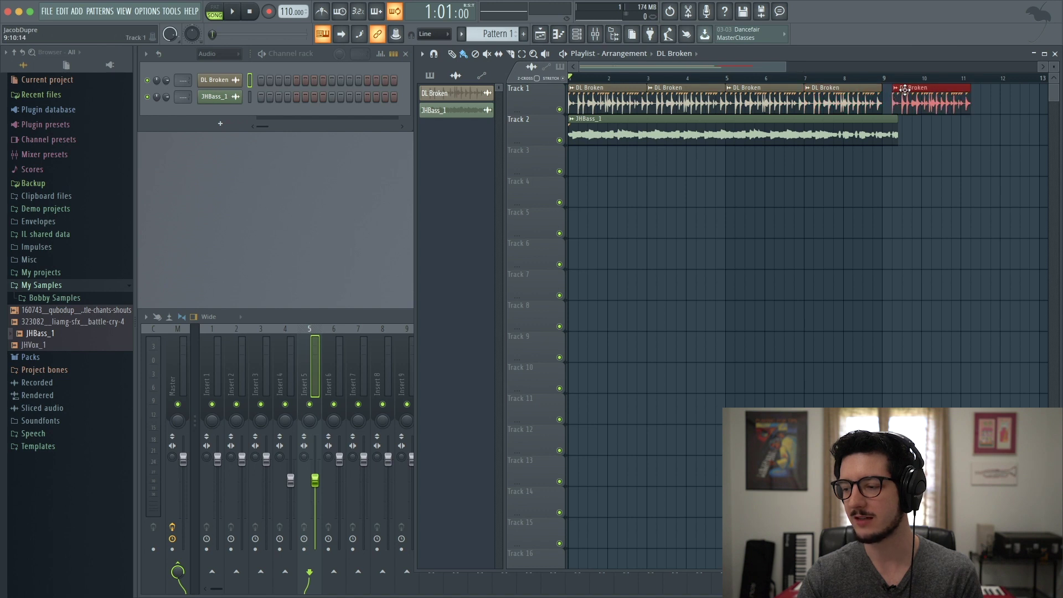
pyautogui.moveTo(902, 89); pyautogui.dragTo(892, 90)
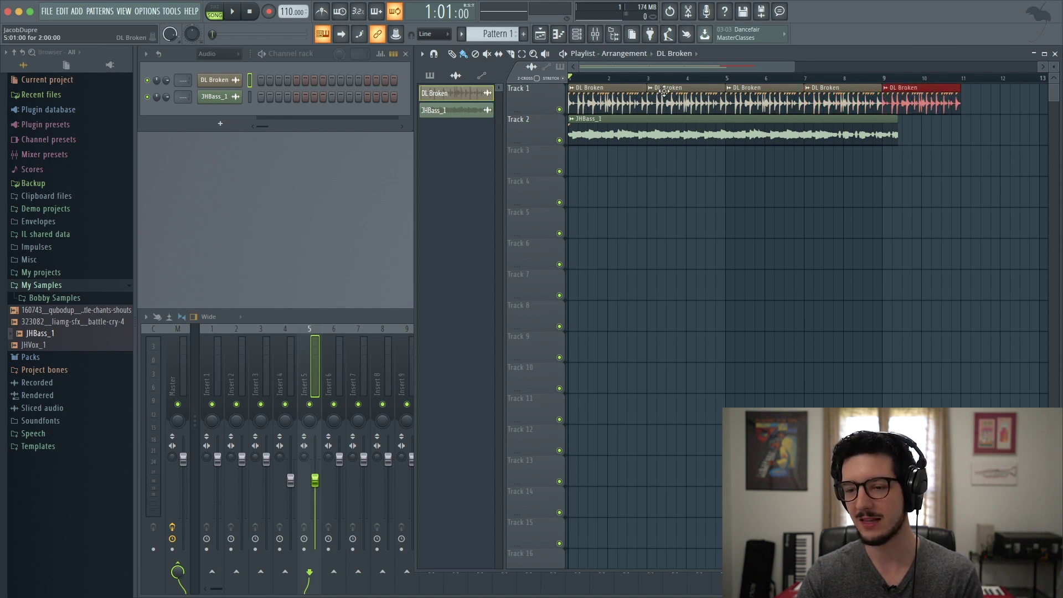
pyautogui.press('space')
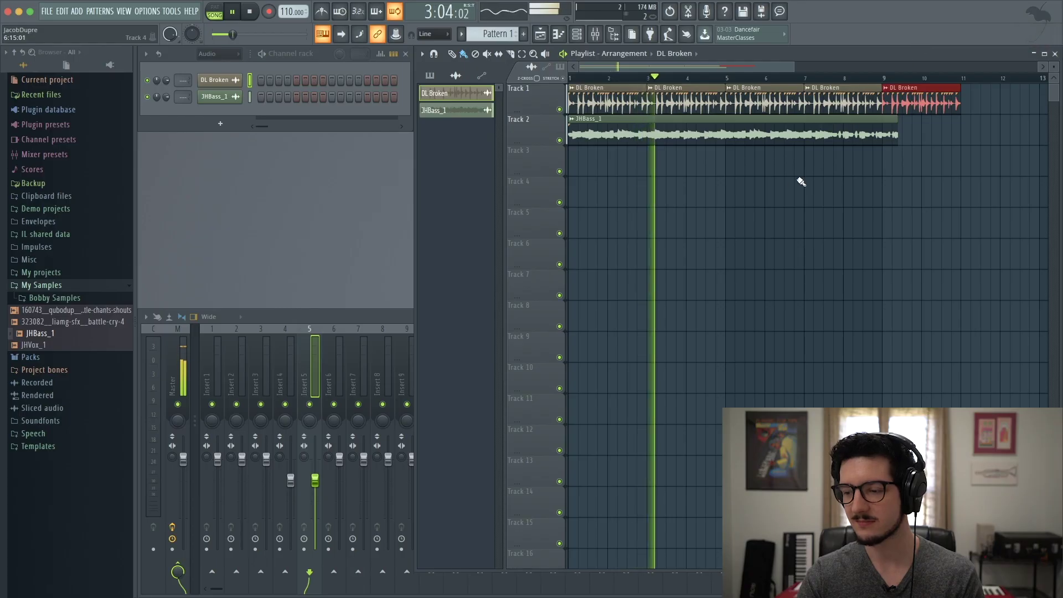
pyautogui.press('space')
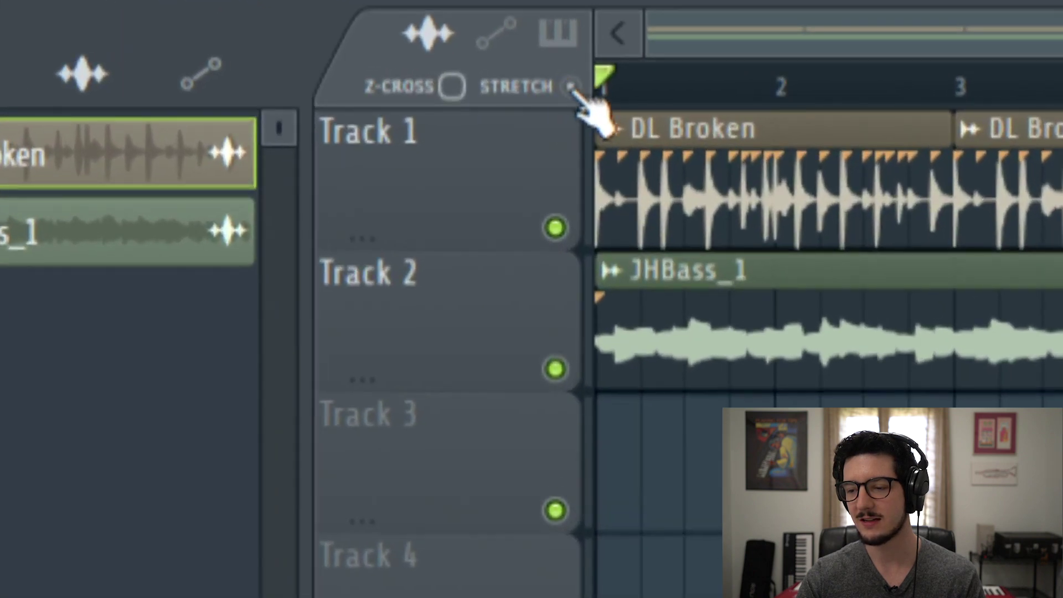
pyautogui.click(573, 88)
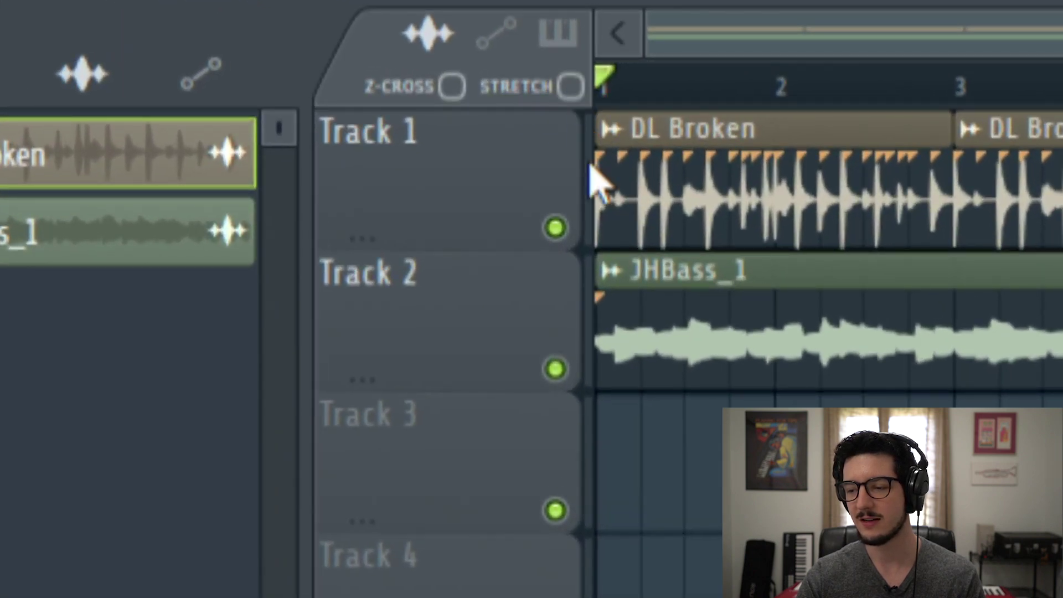
pyautogui.click(571, 87)
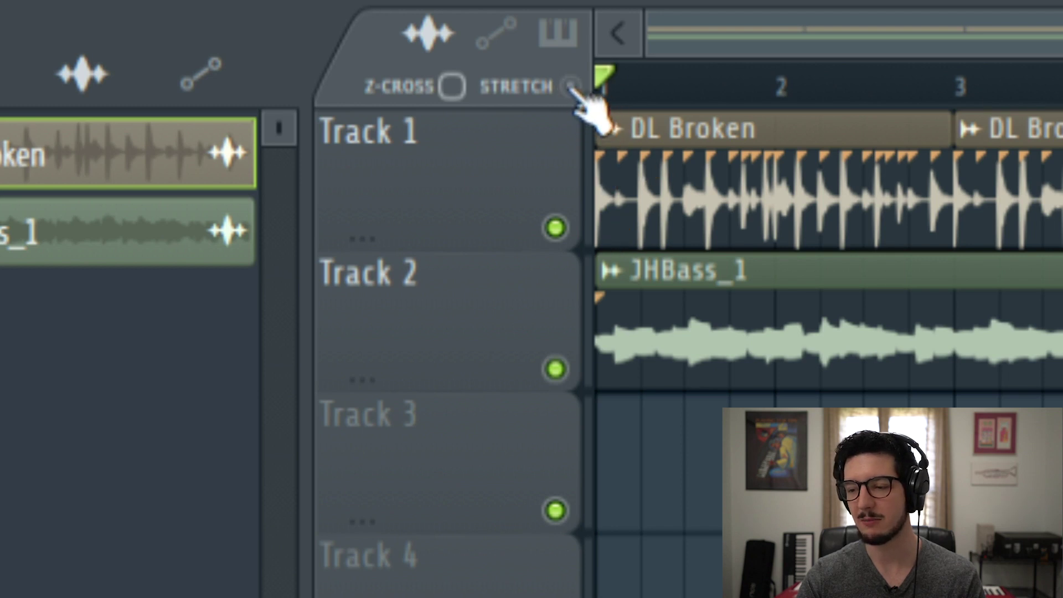
pyautogui.click(571, 87)
pyautogui.click(573, 87)
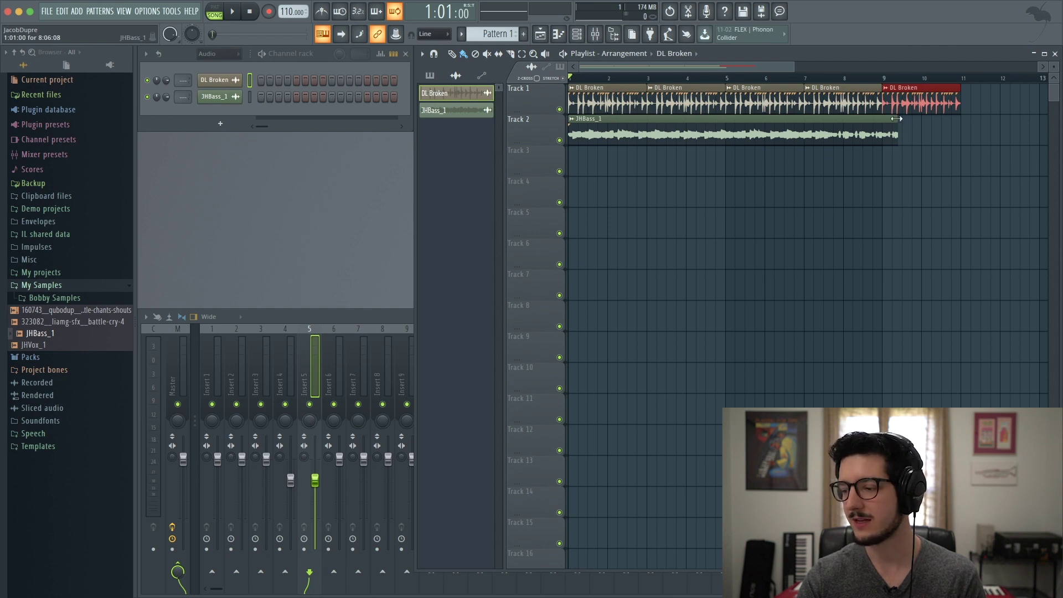
# - Try dragging the JHBass_1 clip's end, then undo the change
pyautogui.moveTo(896, 119); pyautogui.dragTo(997, 119)
pyautogui.hotkey('ctrl', 'z')
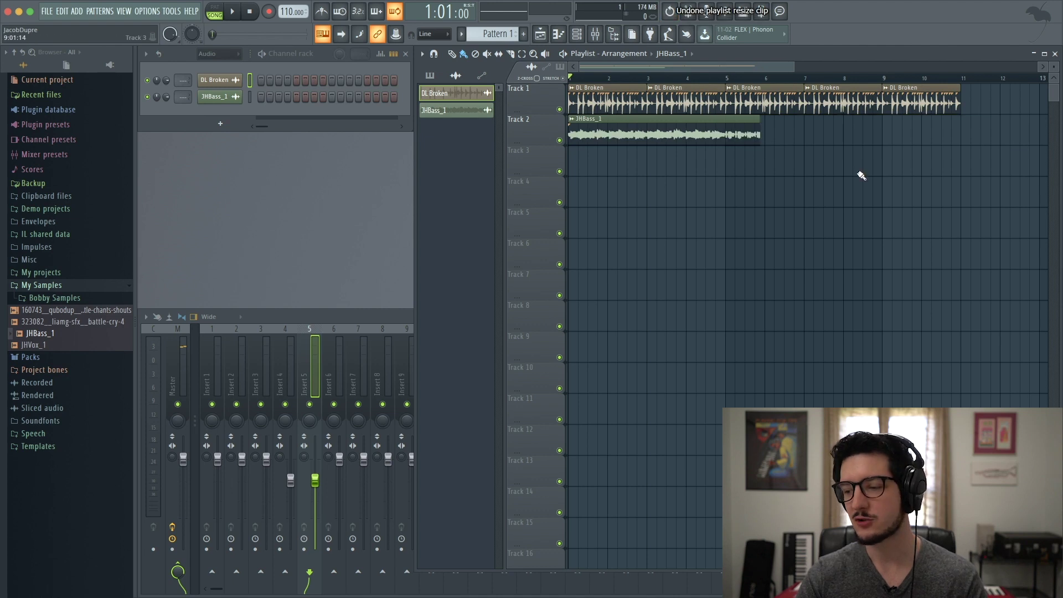
pyautogui.hotkey('ctrl', 'alt', 'z')
pyautogui.hotkey('ctrl', 'alt', 'z')
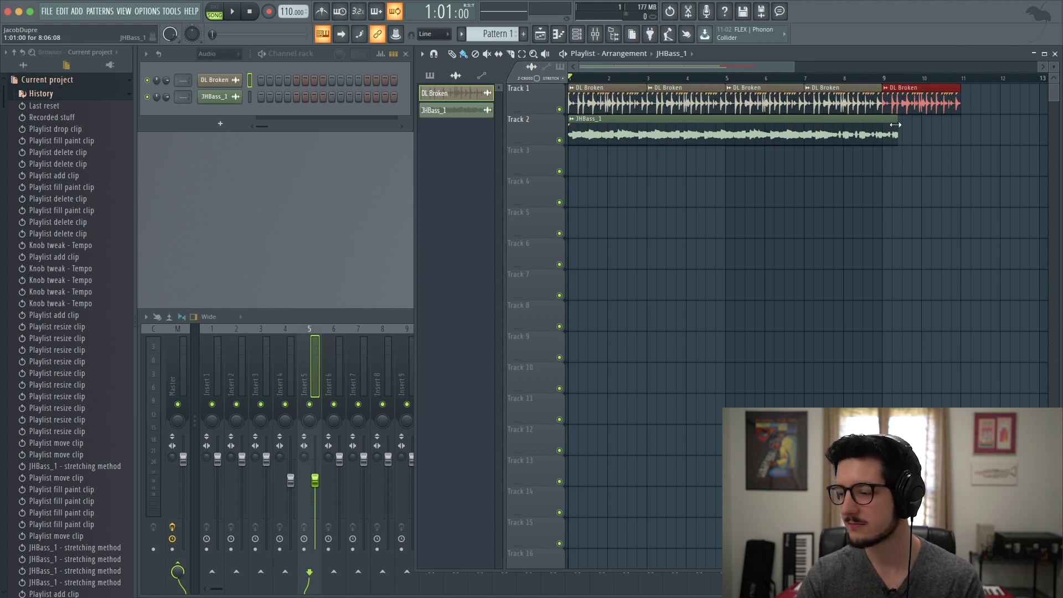
# - Stretch JHBass_1 toward bar 11 to match the drums, checking it during playback
pyautogui.moveTo(899, 122); pyautogui.dragTo(956, 118)
pyautogui.press('space')
pyautogui.press('space')
pyautogui.press('space')
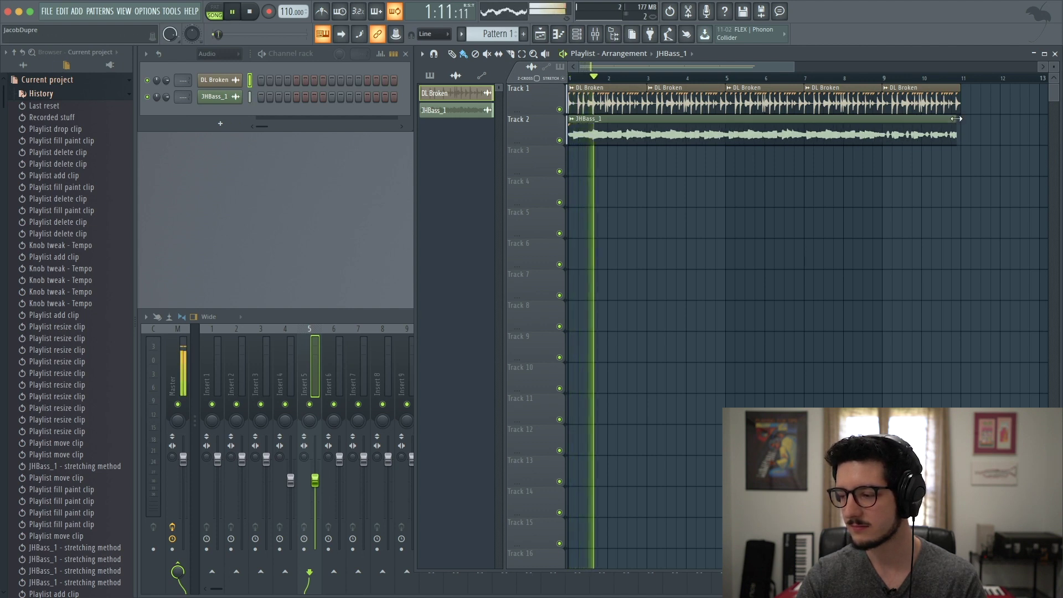
pyautogui.scroll(4, 956, 118)
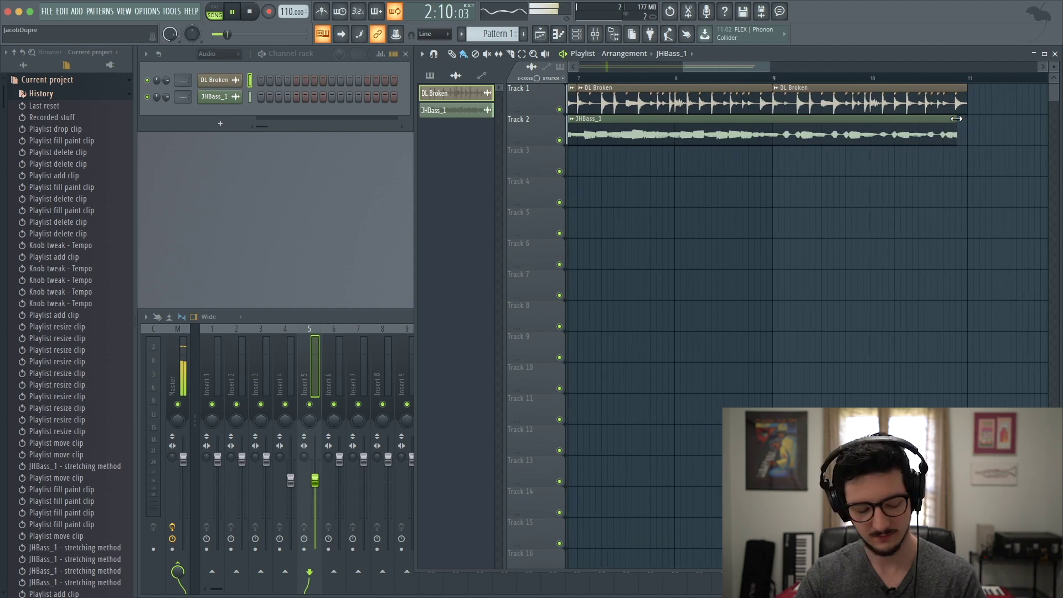
pyautogui.moveTo(956, 119); pyautogui.dragTo(964, 119)
pyautogui.scroll(-2, 986, 136)
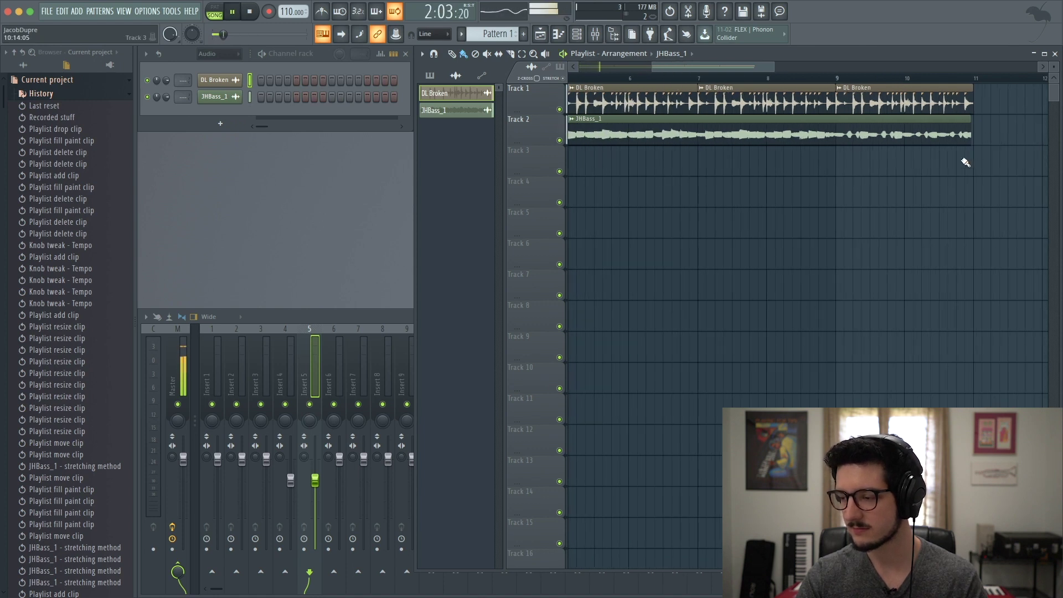
pyautogui.press('space')
pyautogui.scroll(2, 786, 162)
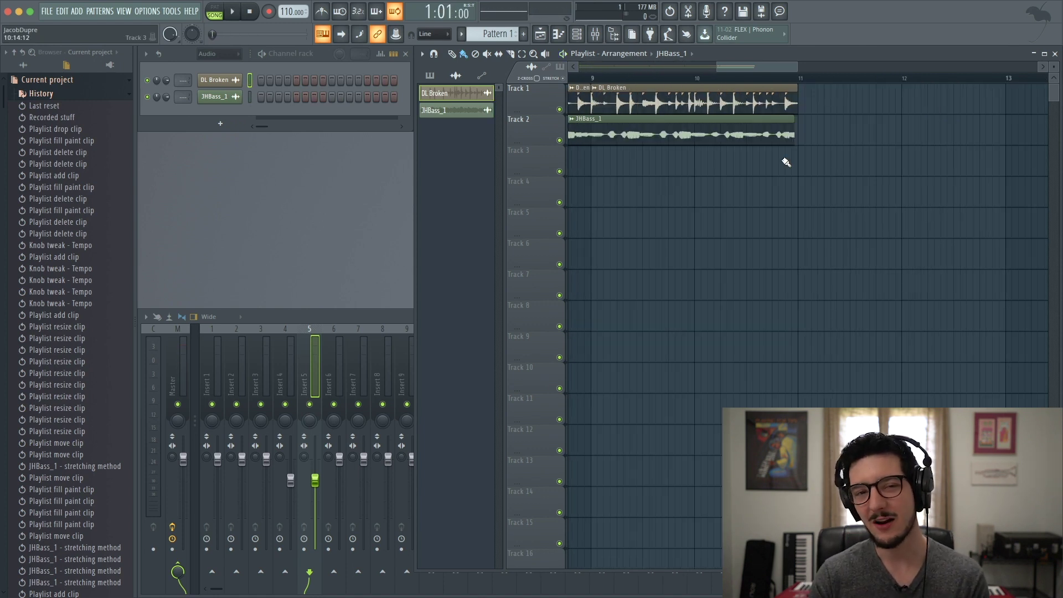
pyautogui.scroll(5, 801, 141)
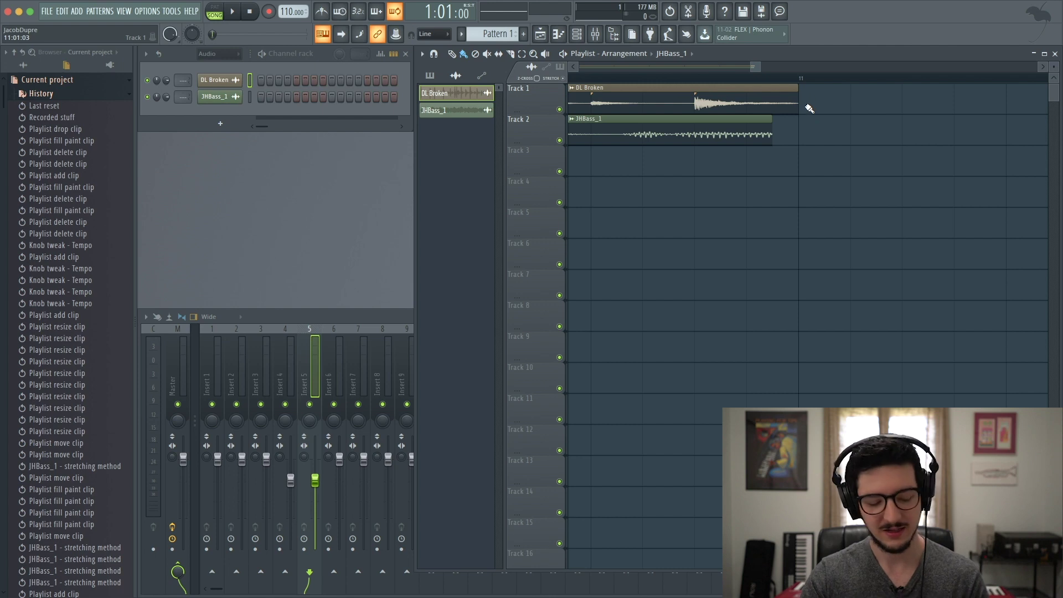
# - Drag the JHBass_1 clip's end out to bar 11 and play the arrangement back
pyautogui.moveTo(780, 135)
pyautogui.mouseDown()
pyautogui.moveTo(867, 131)
pyautogui.moveTo(765, 131)
pyautogui.moveTo(797, 127)
pyautogui.mouseUp()
pyautogui.scroll(5, 808, 148)
pyautogui.scroll(-5, 809, 149)
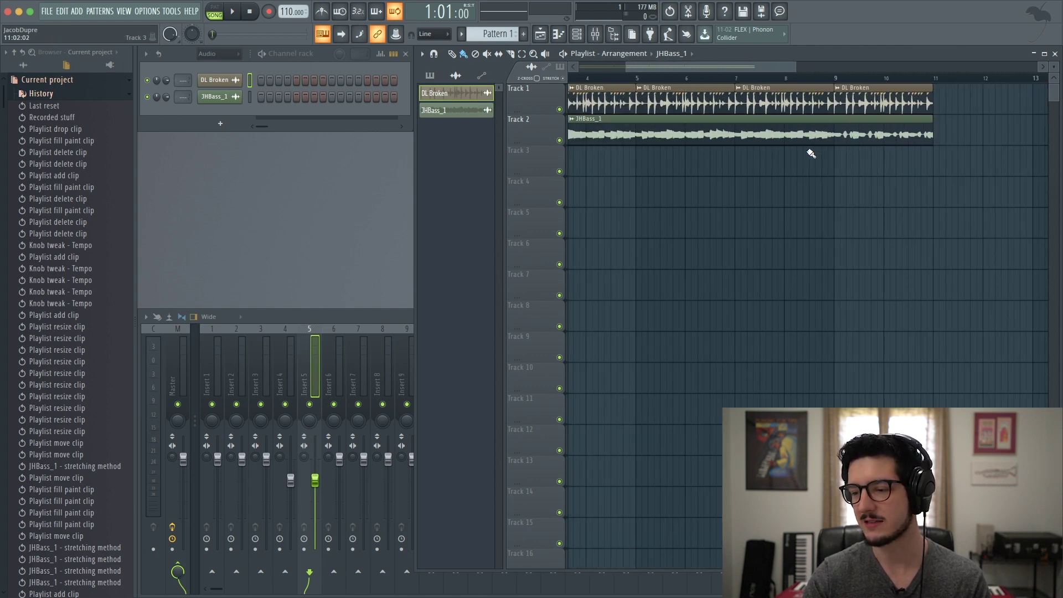
pyautogui.scroll(-2, 808, 151)
pyautogui.press('space')
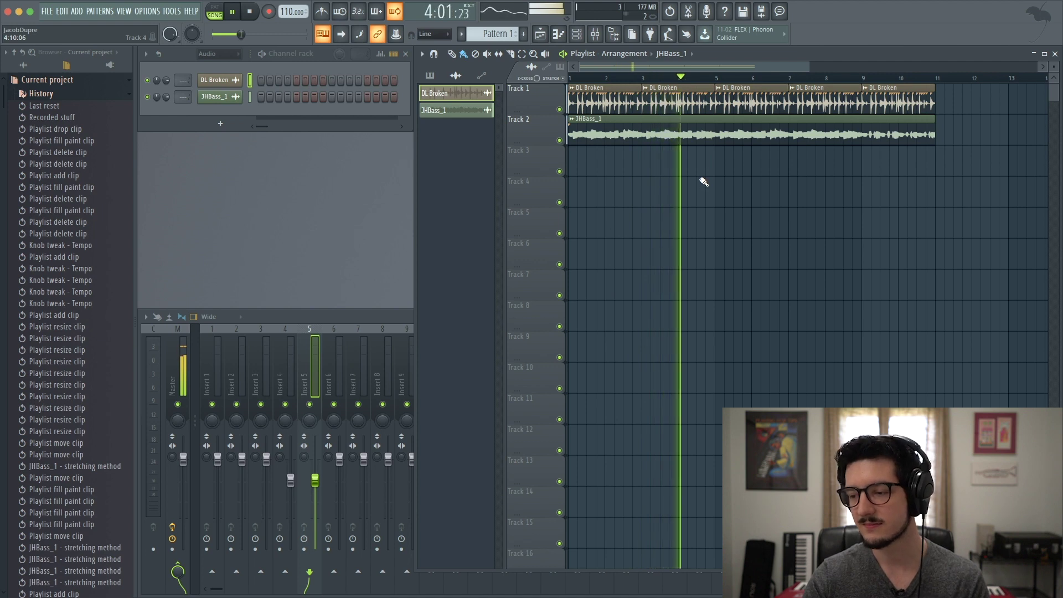
pyautogui.press('space')
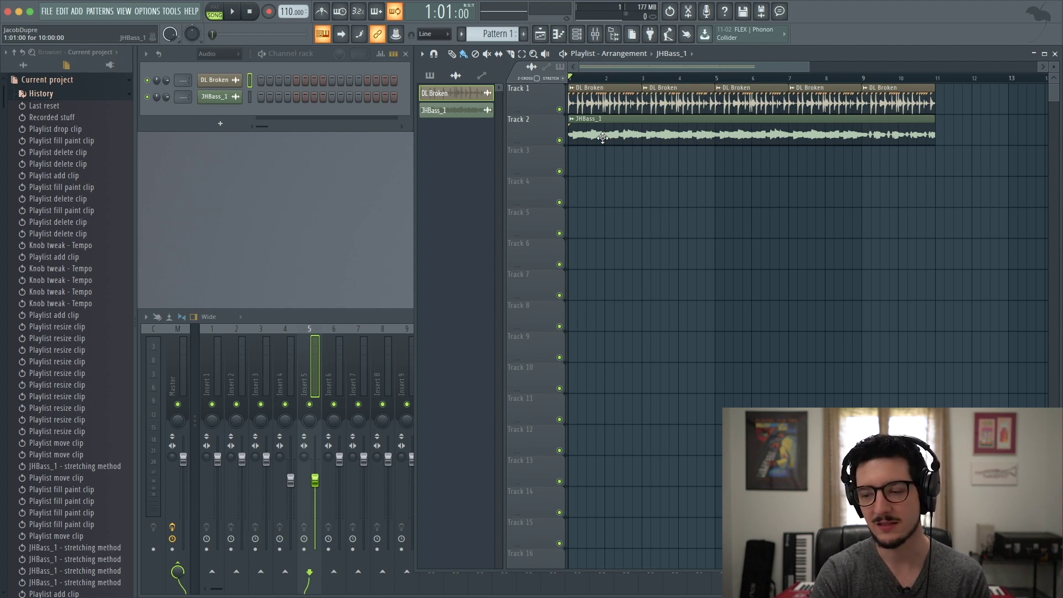
# - Open the JHBass_1 channel settings, keep Resample mode, and start playback
pyautogui.doubleClick(625, 119)
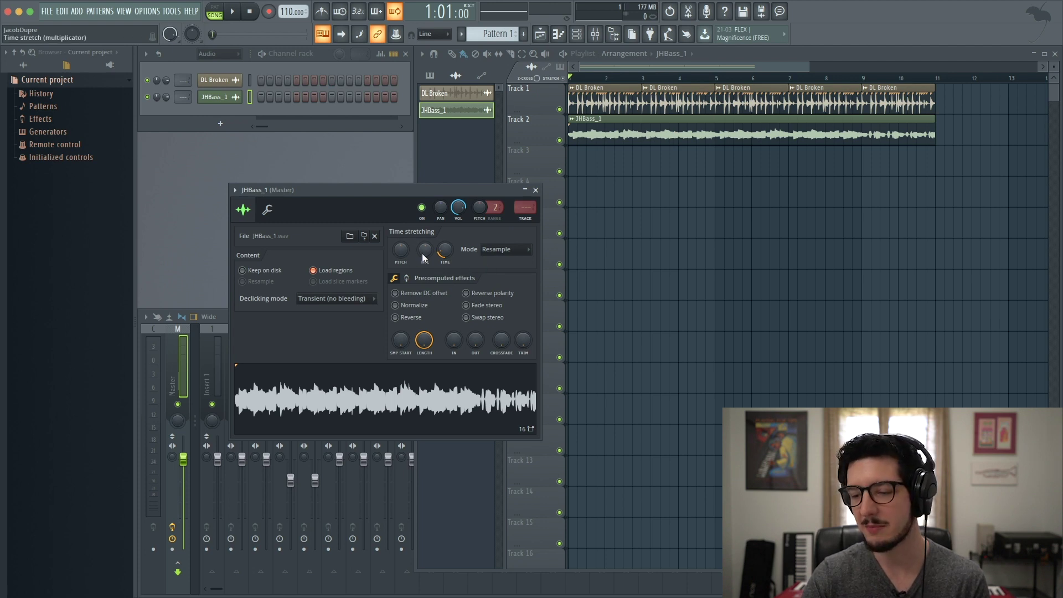
pyautogui.click(515, 249)
pyautogui.click(520, 253)
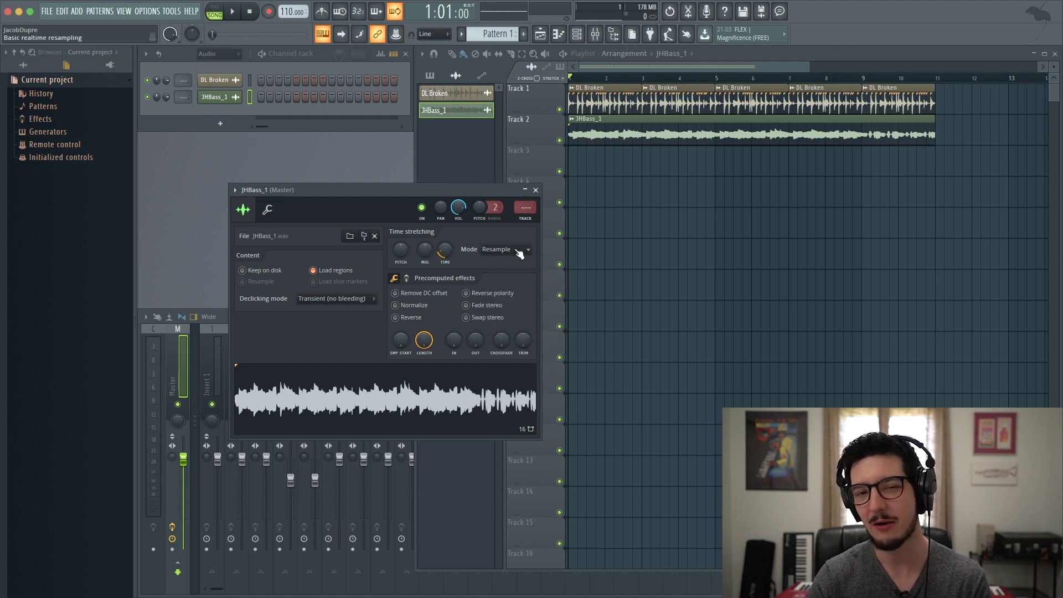
pyautogui.press('space')
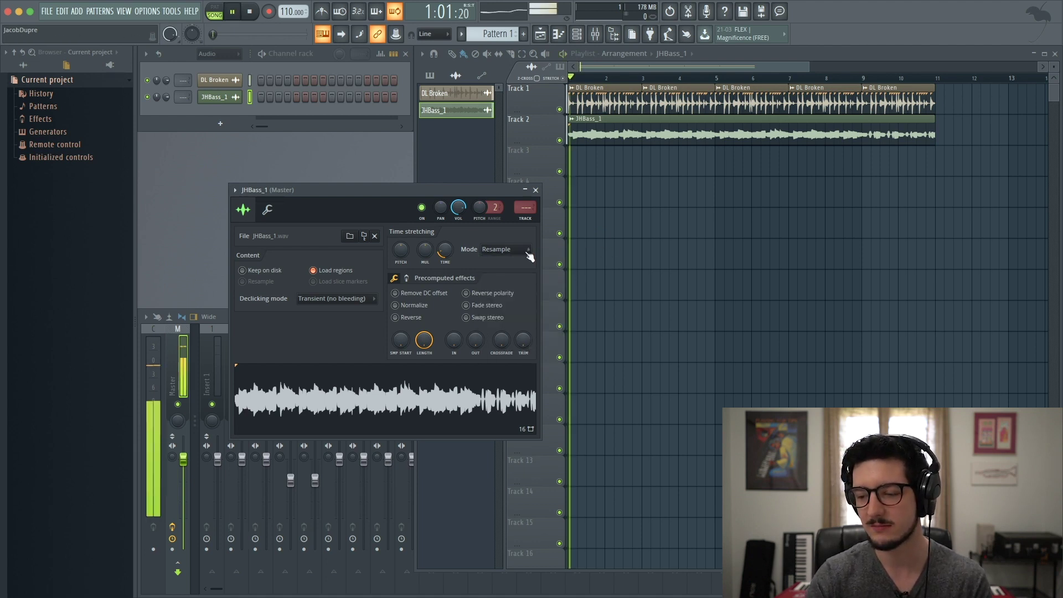
# - Audition the bass in Stretch, e3 generic, e3 mono and Slice stretch modes
pyautogui.click(508, 249)
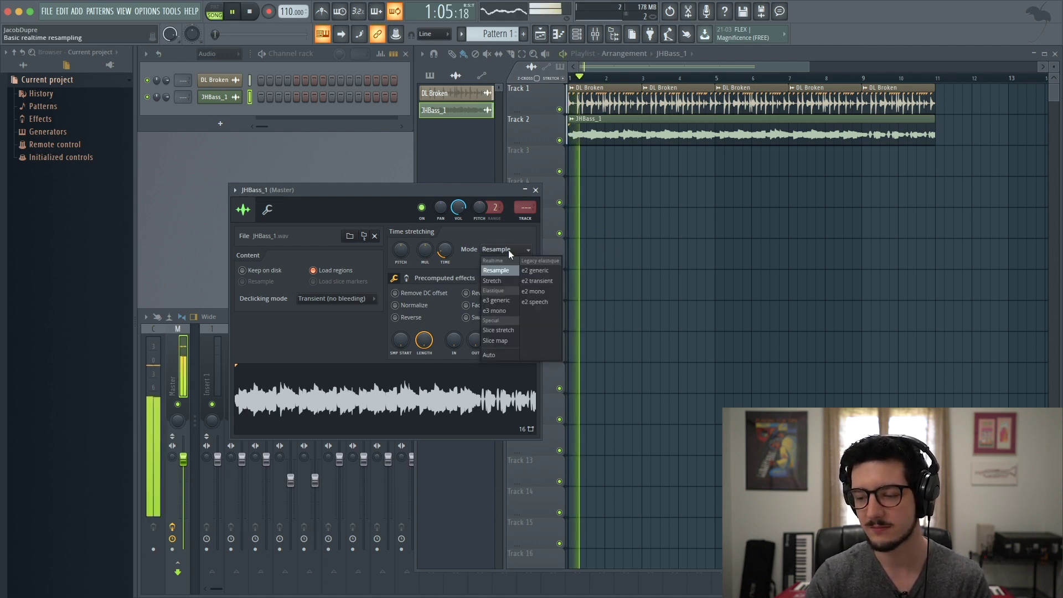
pyautogui.click(504, 280)
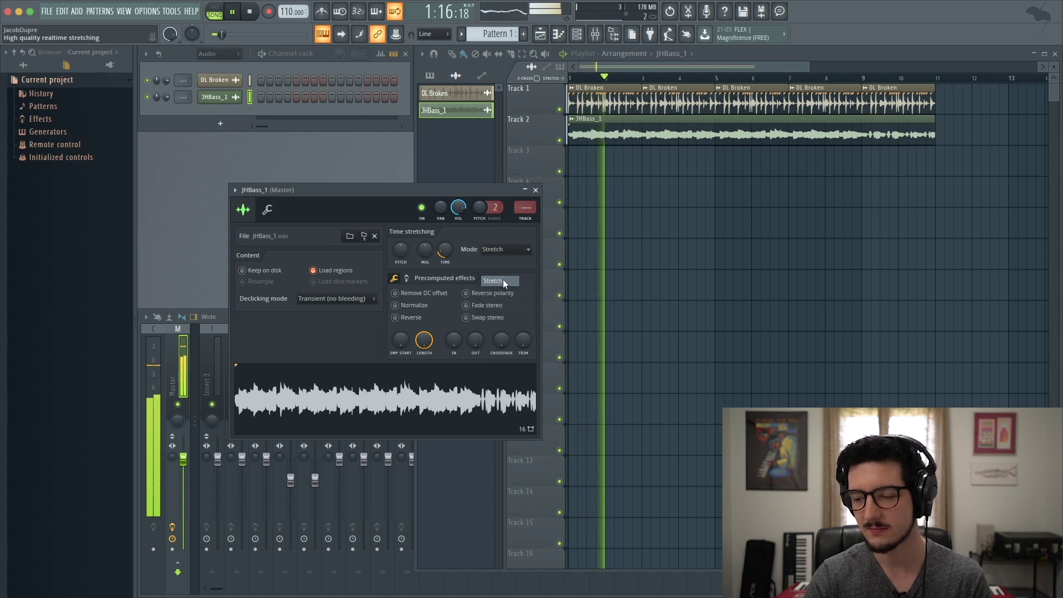
pyautogui.click(509, 248)
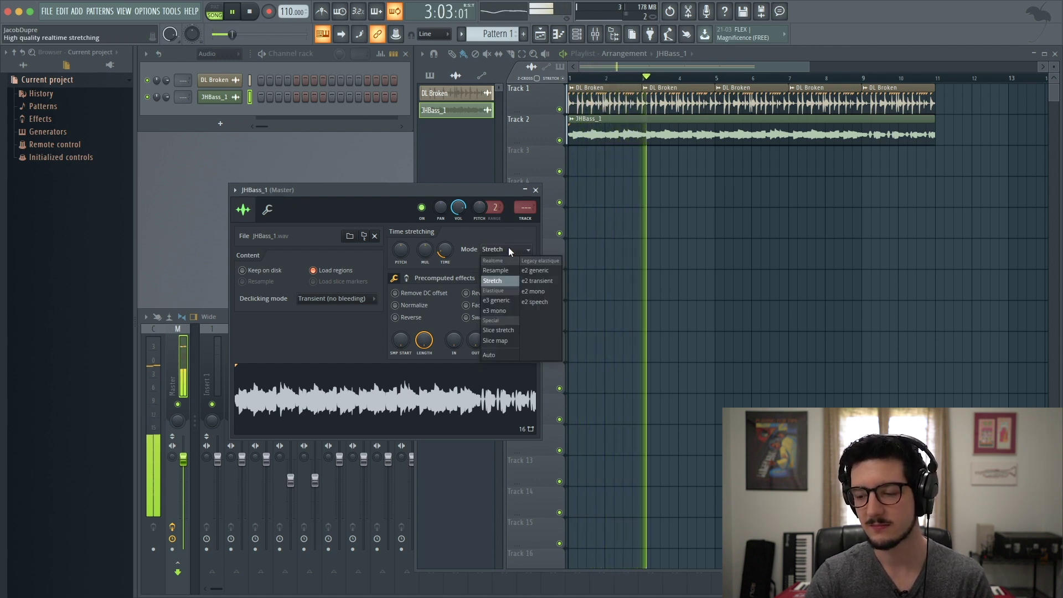
pyautogui.click(502, 300)
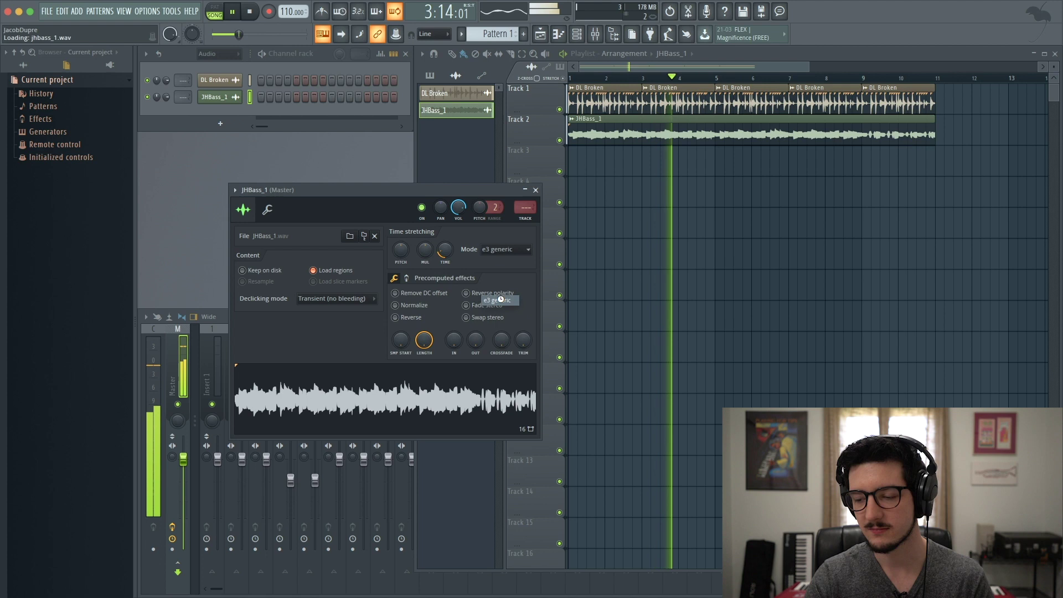
pyautogui.click(514, 250)
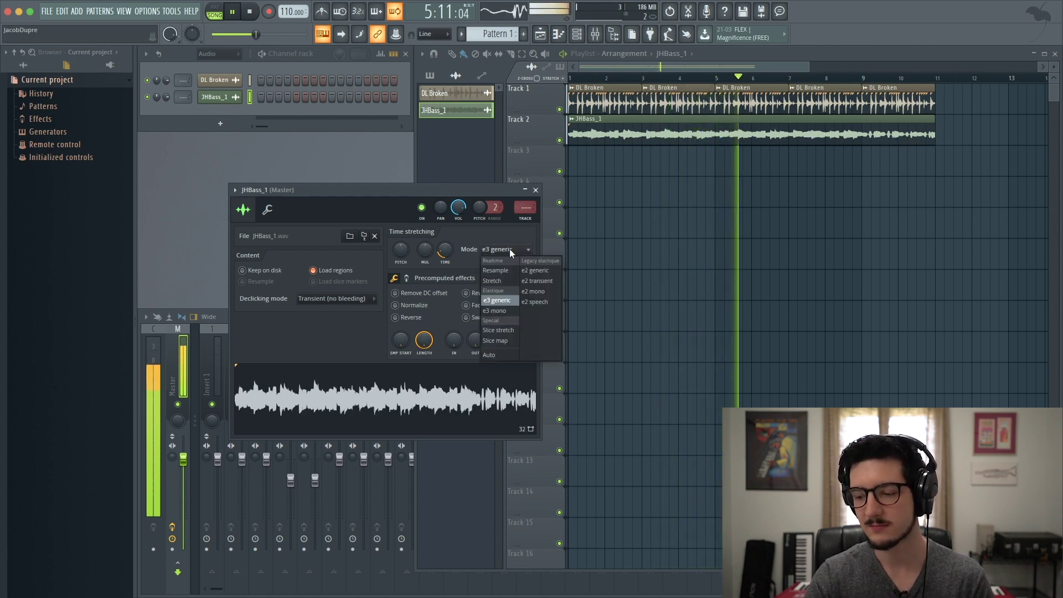
pyautogui.click(503, 311)
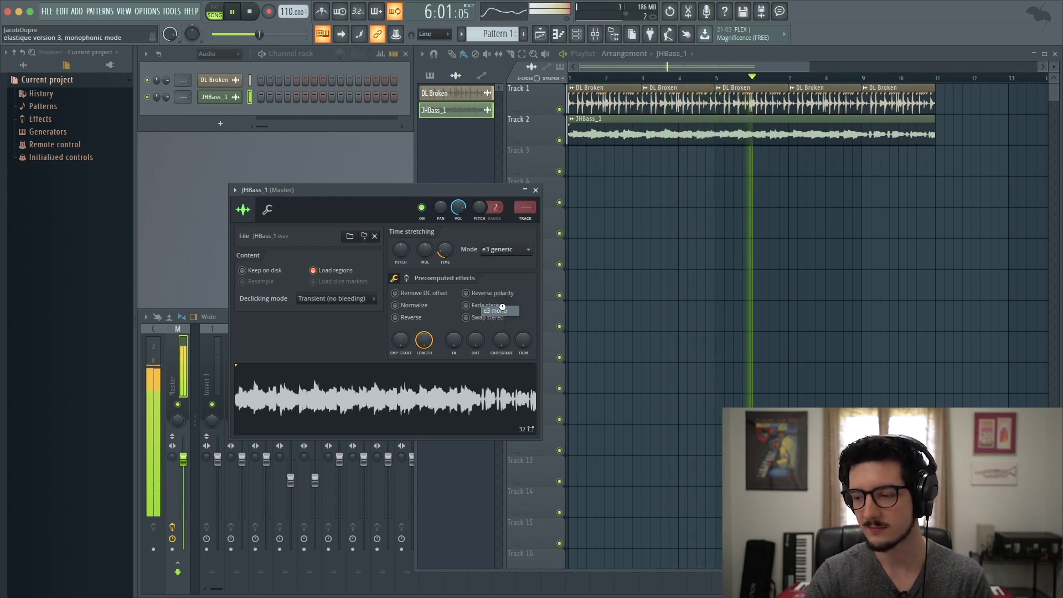
pyautogui.click(512, 254)
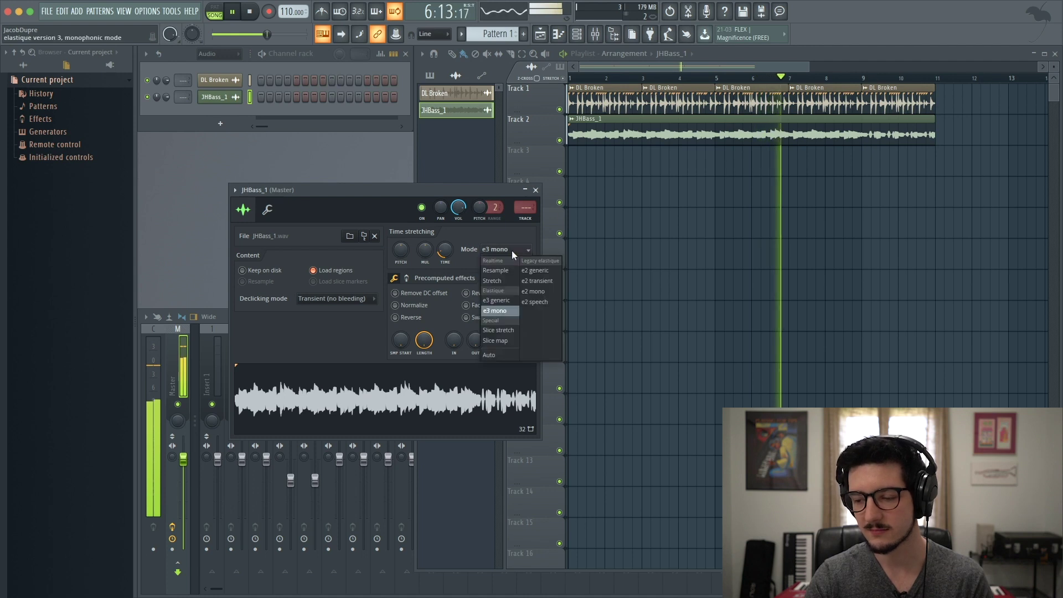
pyautogui.click(503, 333)
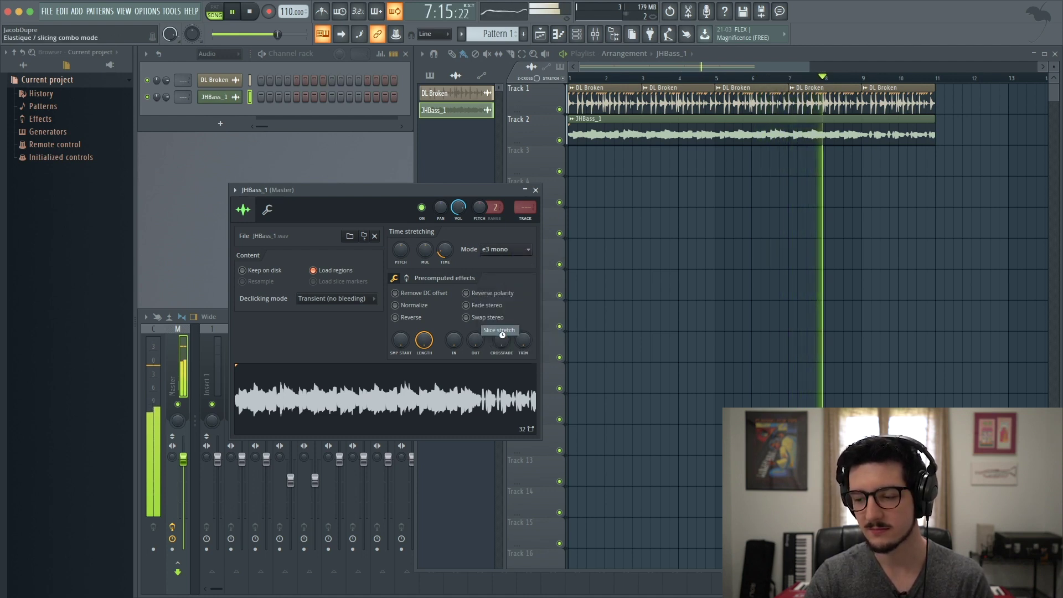
# - Try Slice map, then settle on Auto mode and stop playback
pyautogui.click(504, 250)
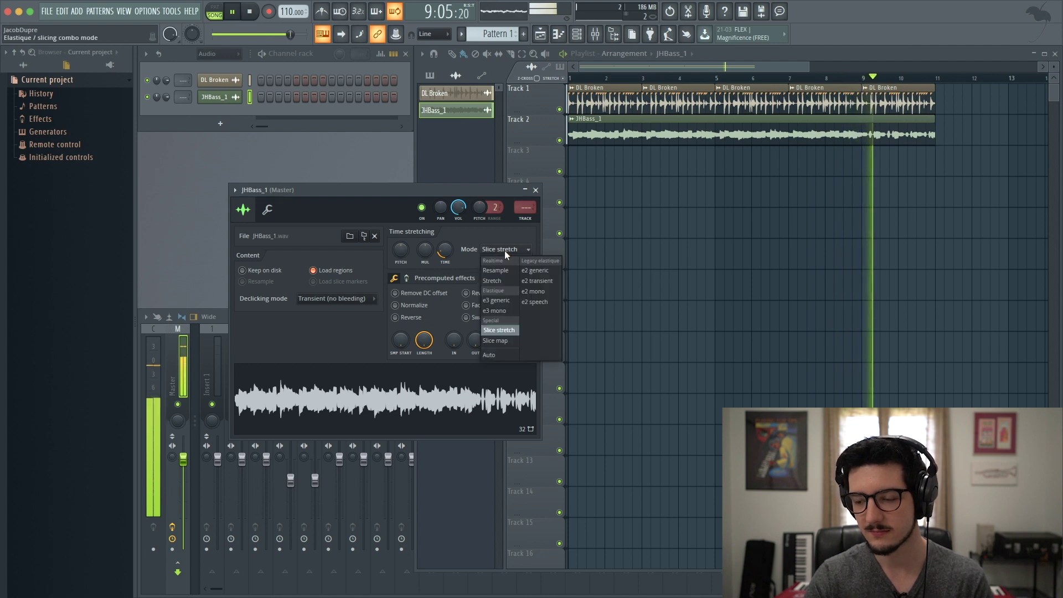
pyautogui.click(506, 341)
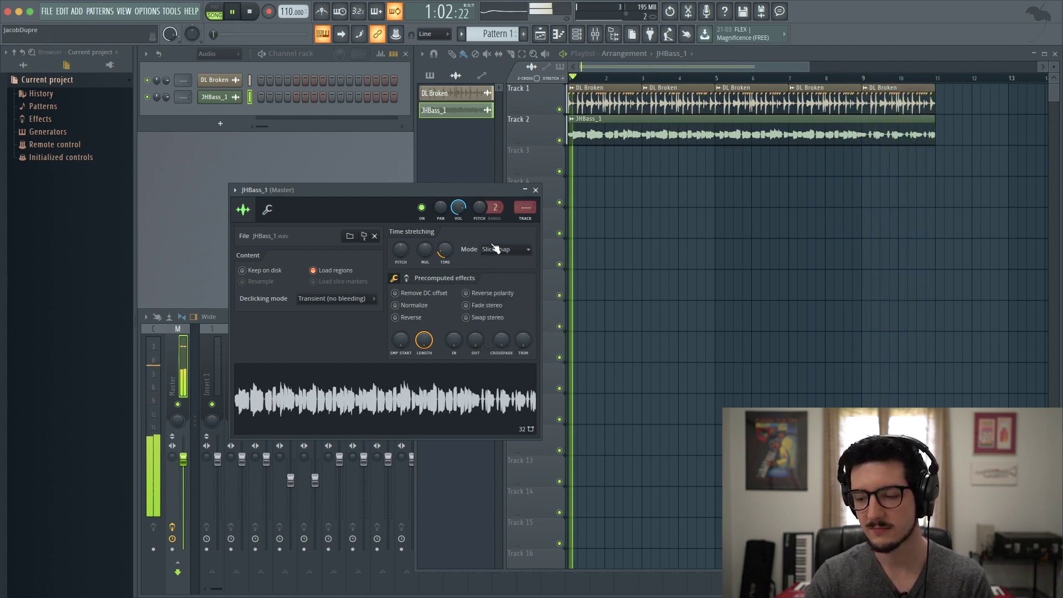
pyautogui.click(495, 249)
pyautogui.click(501, 357)
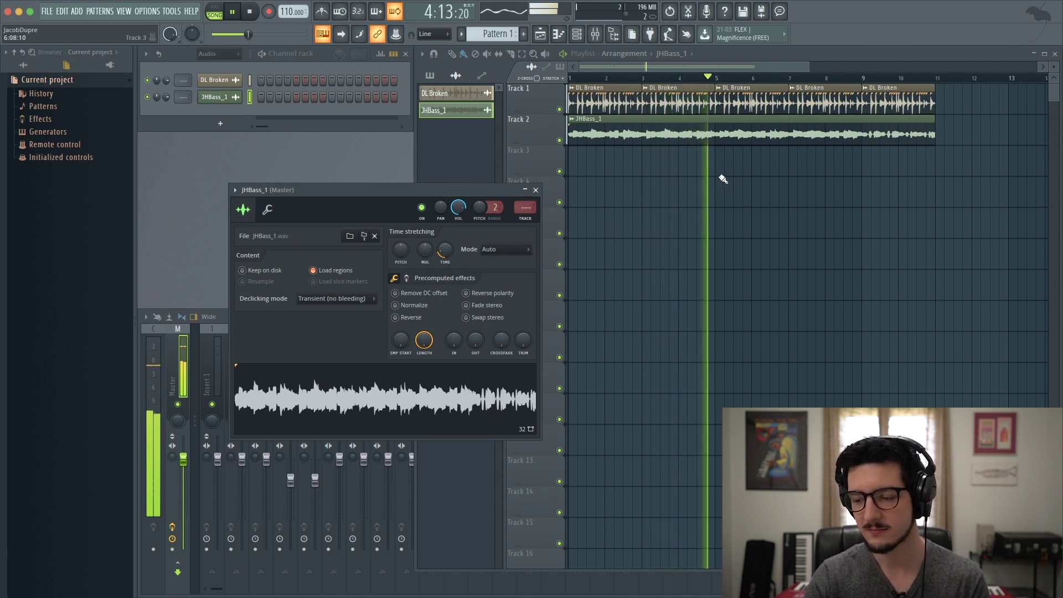
pyautogui.press('space')
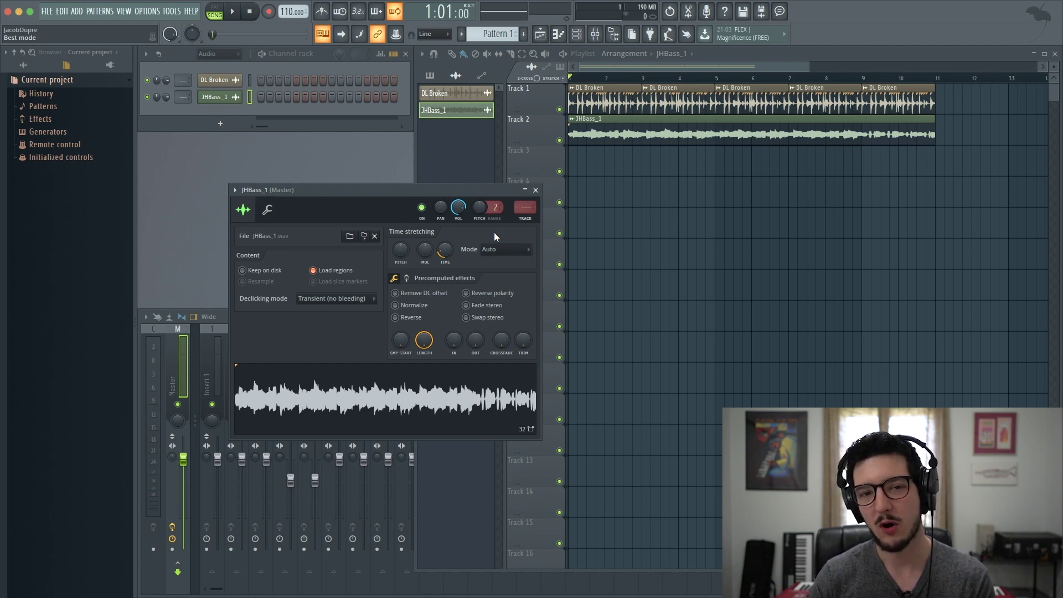
pyautogui.click(501, 249)
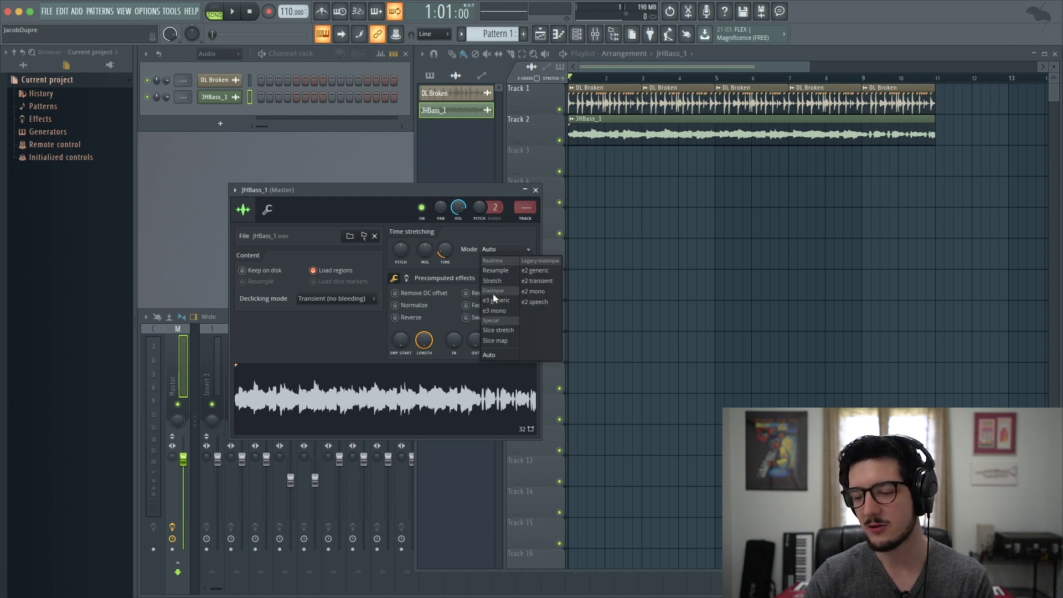
pyautogui.click(497, 236)
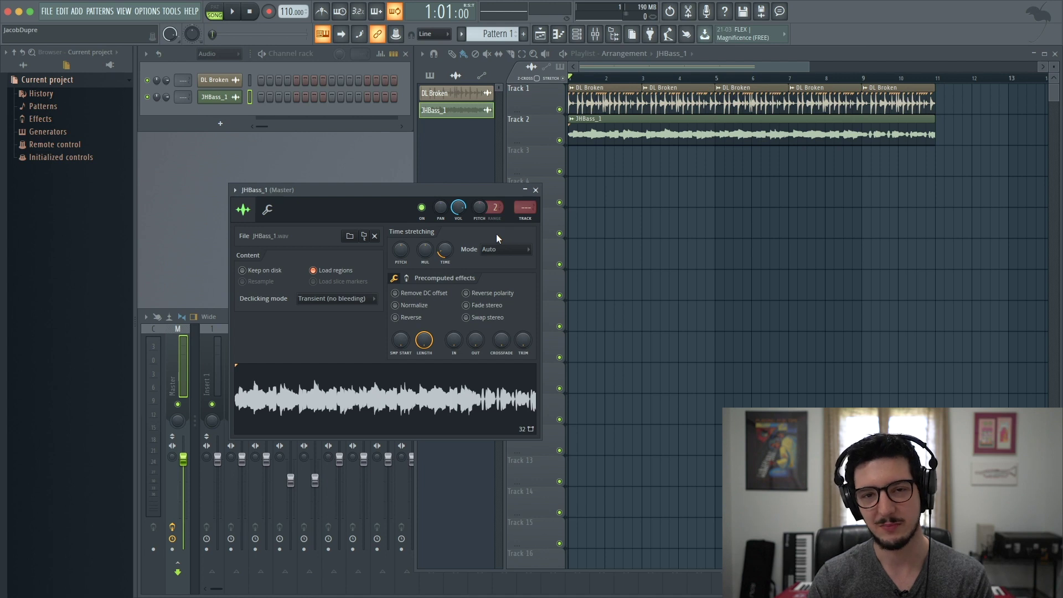
# - Close the bass settings, preview JHVox_1 and drop it on Track 3 at bar 1
pyautogui.click(536, 190)
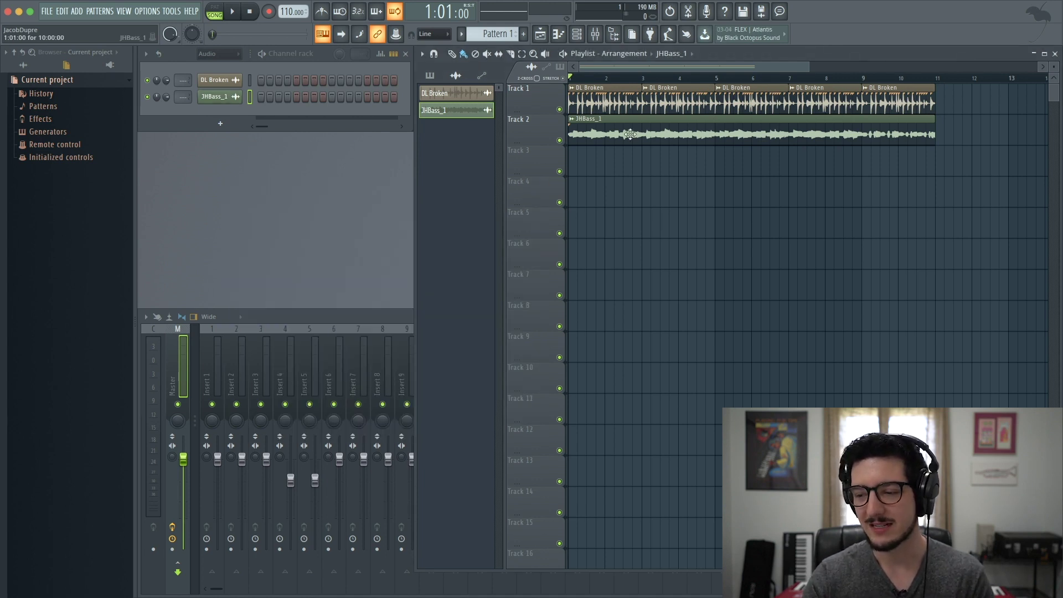
pyautogui.click(23, 65)
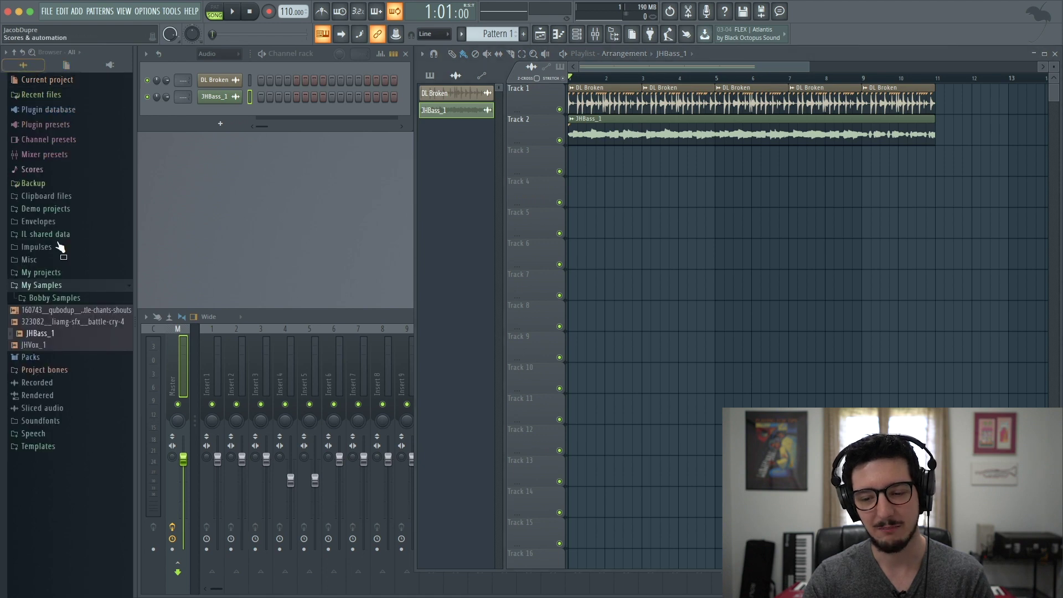
pyautogui.click(35, 345)
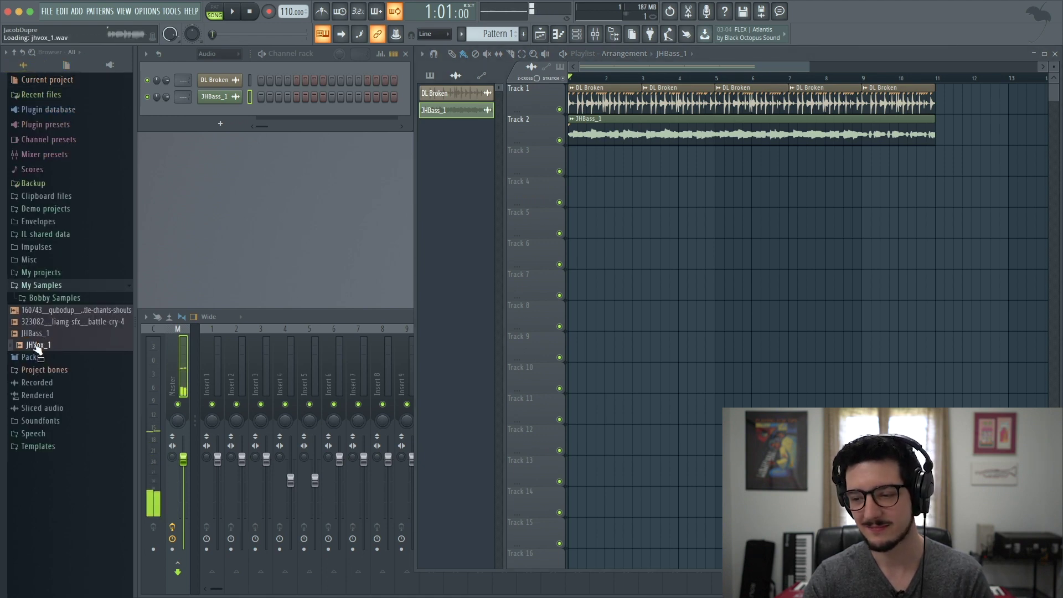
pyautogui.moveTo(36, 347); pyautogui.dragTo(569, 158)
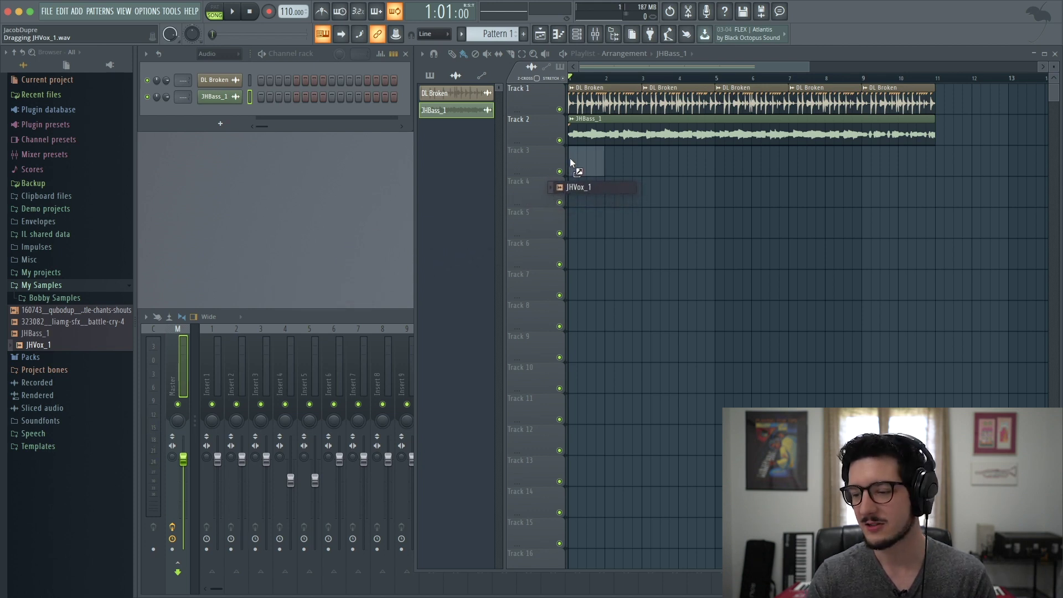
pyautogui.moveTo(572, 162); pyautogui.dragTo(572, 162)
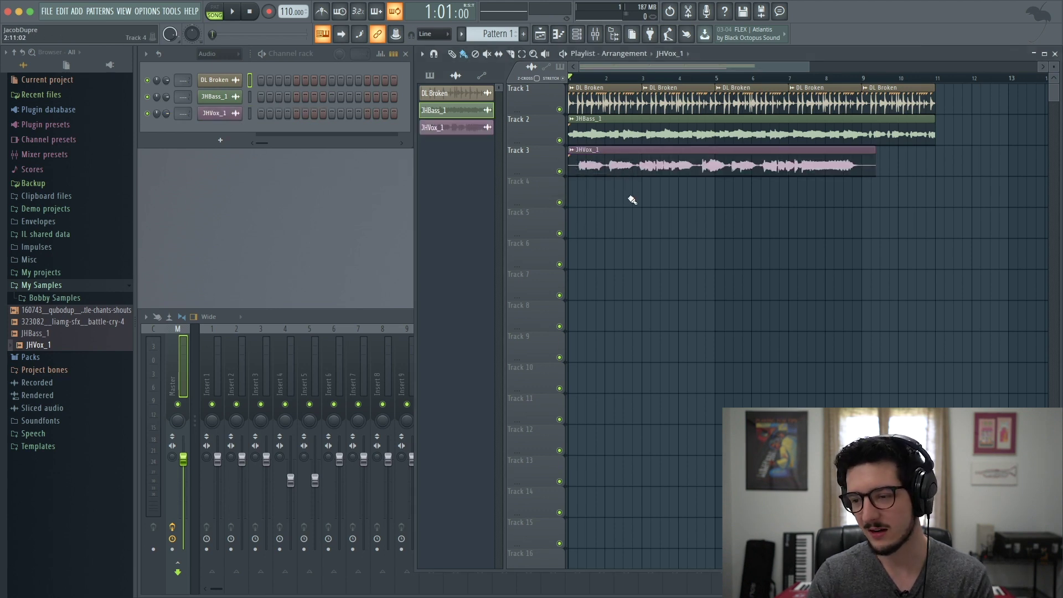
# - Play the arrangement to hear the new vocal clip
pyautogui.press('space')
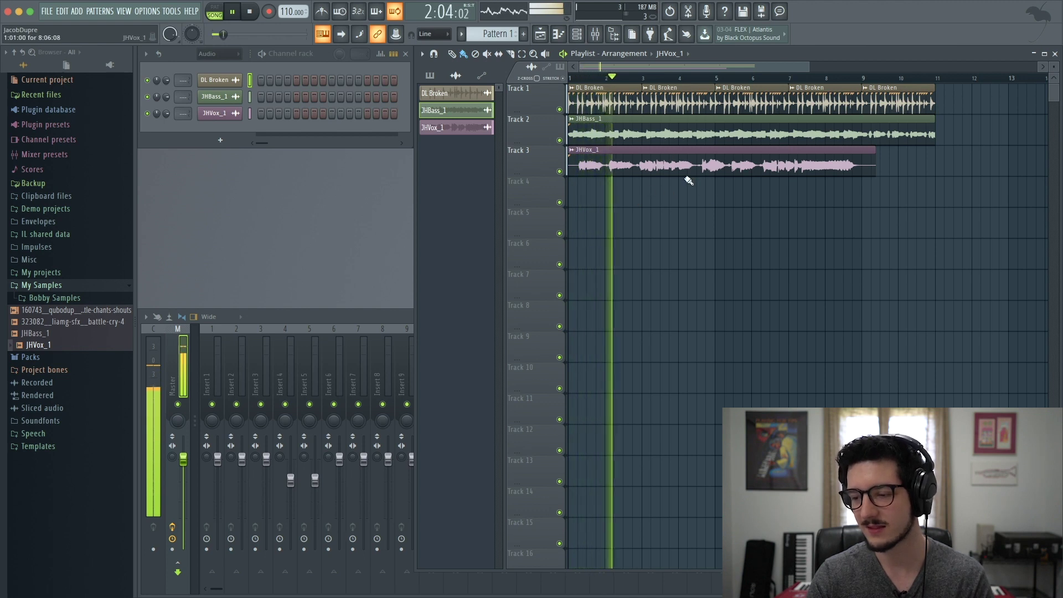
pyautogui.press('space')
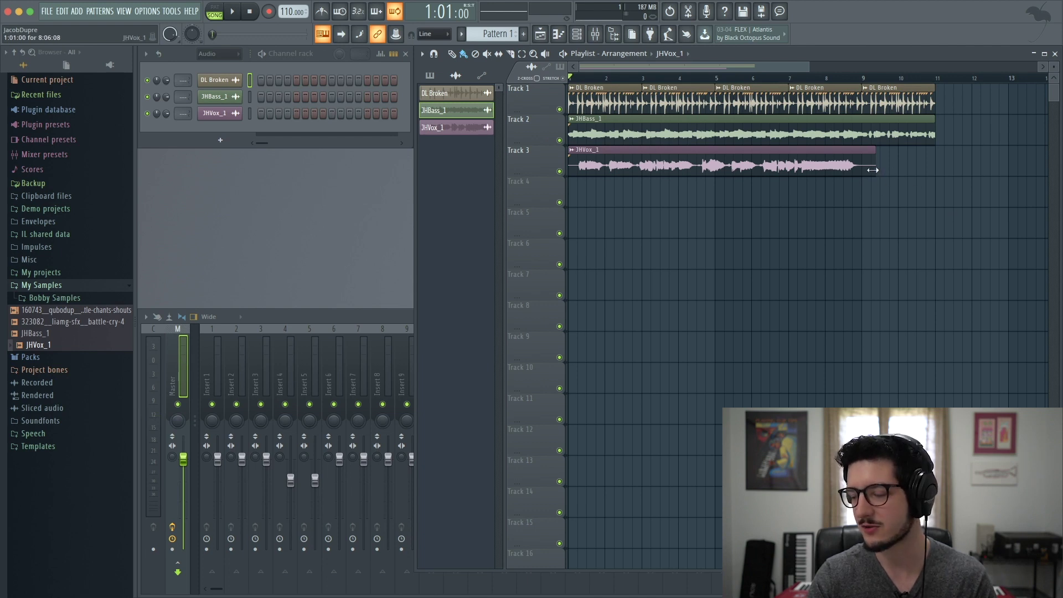
pyautogui.scroll(3, 873, 170)
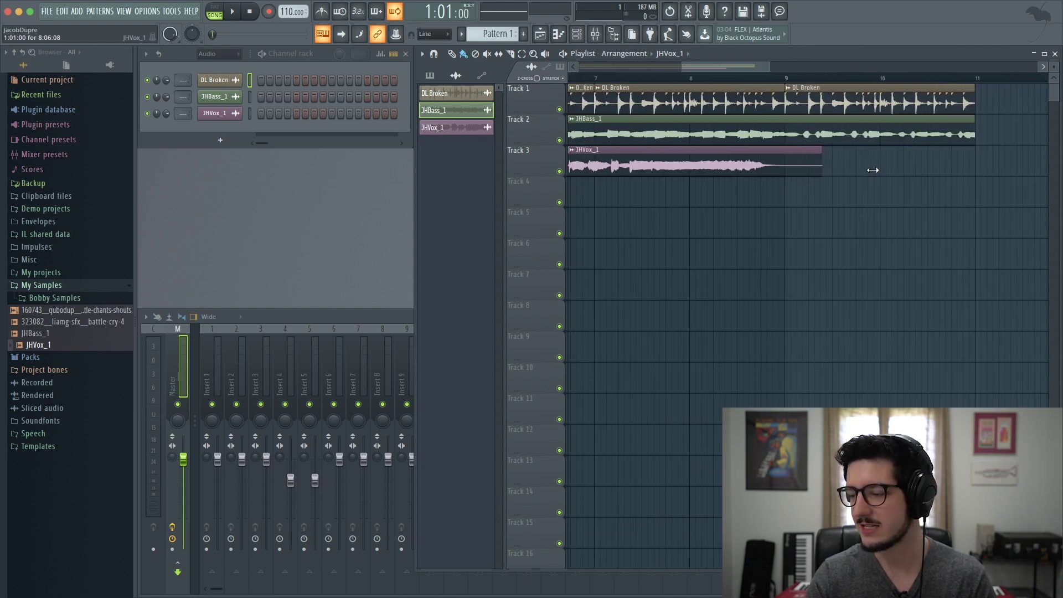
# - Stretch the JHVox_1 clip's end out to bar 11 and play back to check
pyautogui.moveTo(817, 166); pyautogui.dragTo(960, 161)
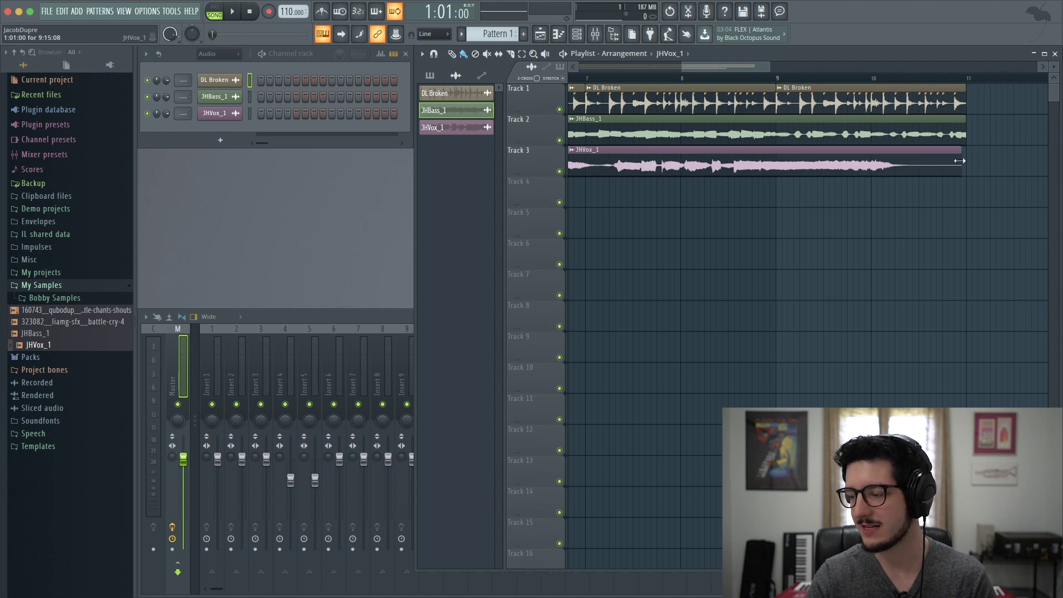
pyautogui.scroll(4, 960, 160)
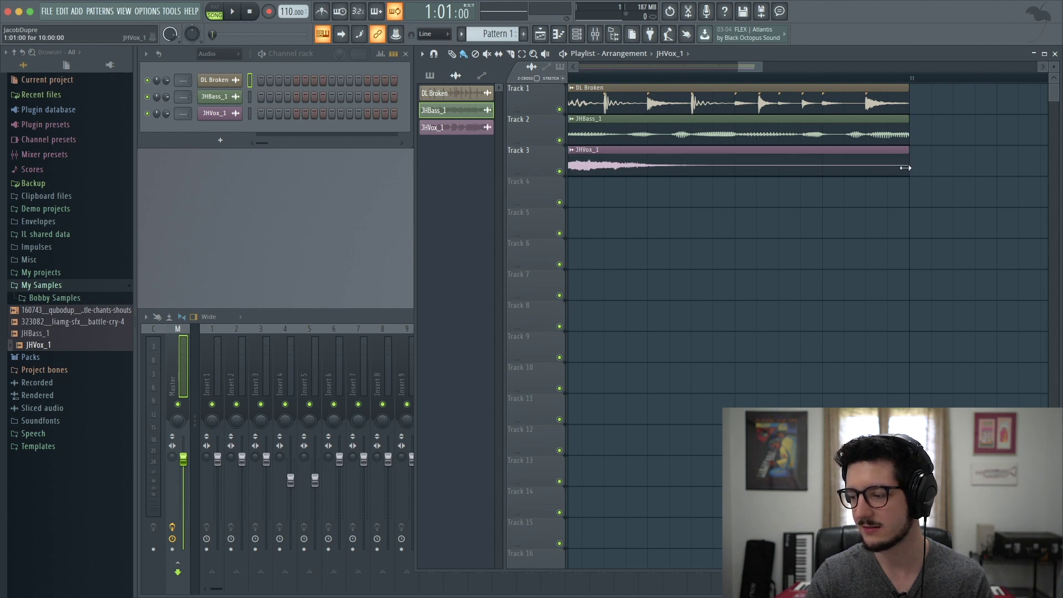
pyautogui.scroll(4, 905, 168)
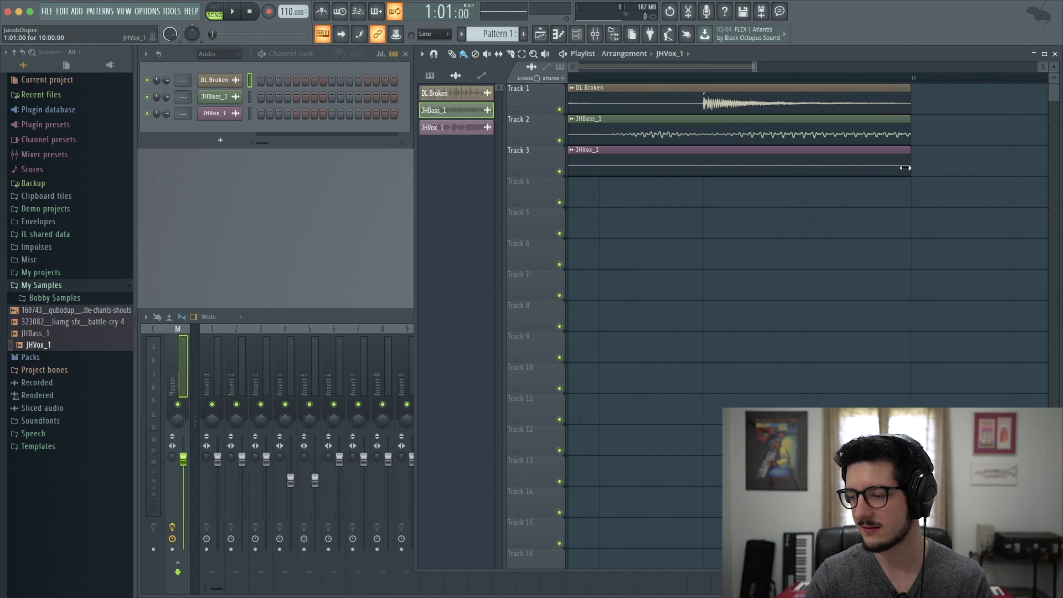
pyautogui.scroll(-6, 905, 168)
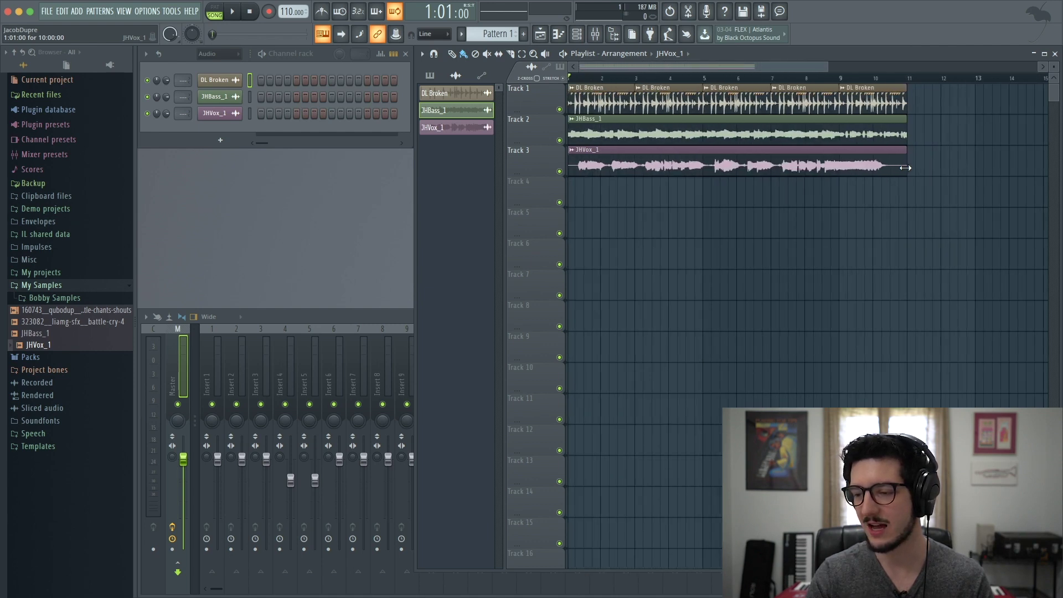
pyautogui.scroll(3, 905, 167)
pyautogui.press('space')
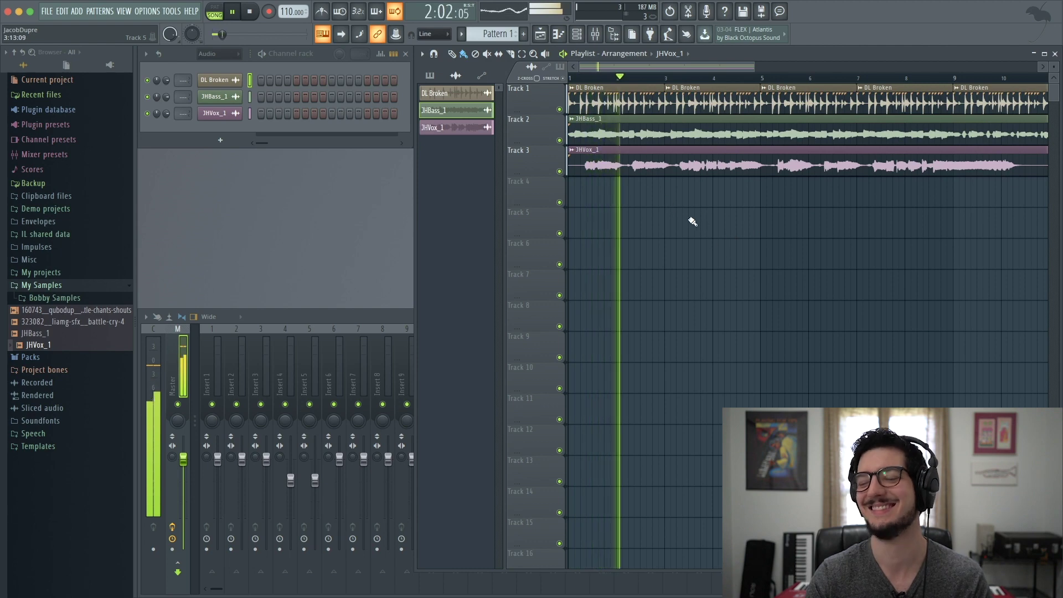
pyautogui.press('space')
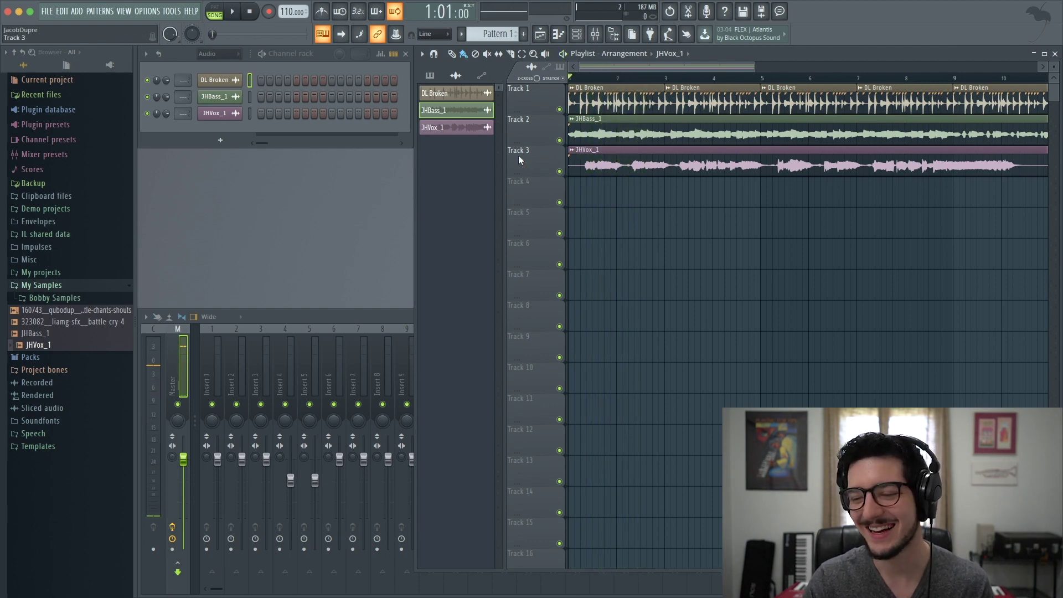
pyautogui.scroll(-3, 518, 158)
pyautogui.scroll(2, 595, 170)
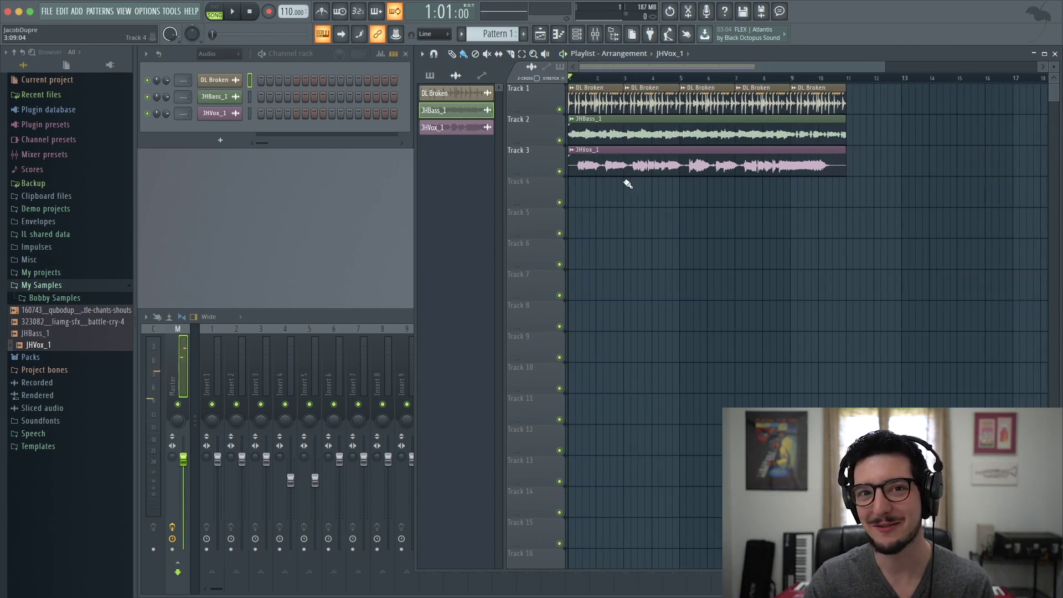
pyautogui.scroll(2, 611, 150)
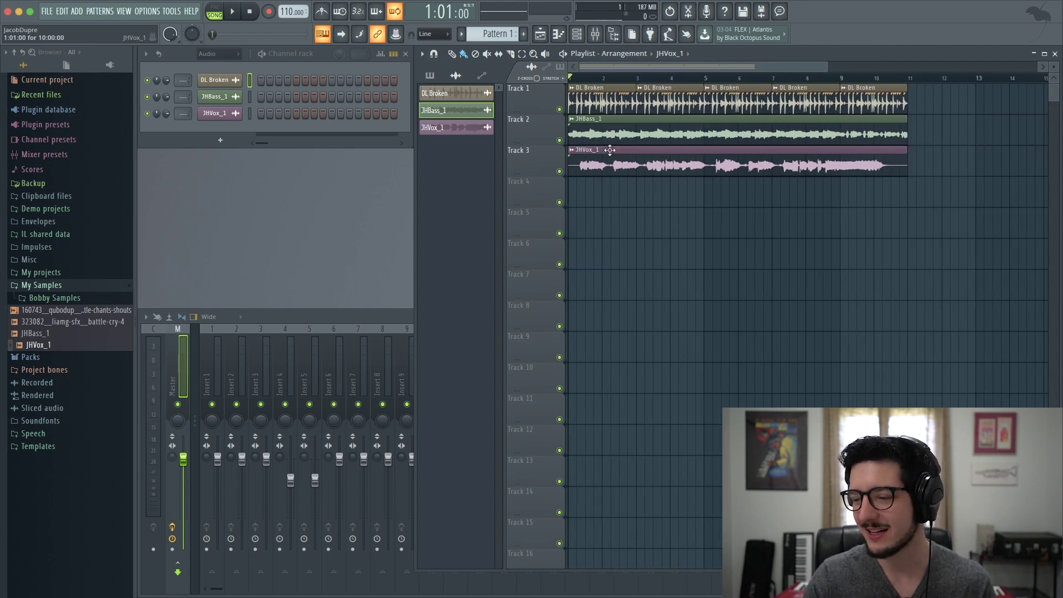
# - In the JHVox_1 channel settings, try Auto, then set time stretching to e3 mono during playback
pyautogui.doubleClick(610, 150)
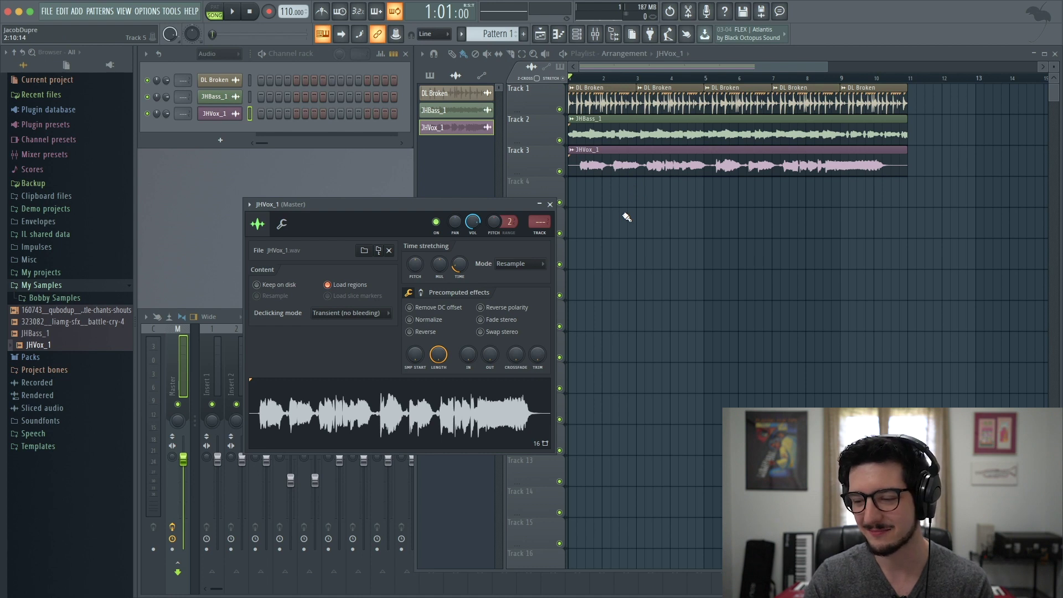
pyautogui.press('space')
pyautogui.click(513, 264)
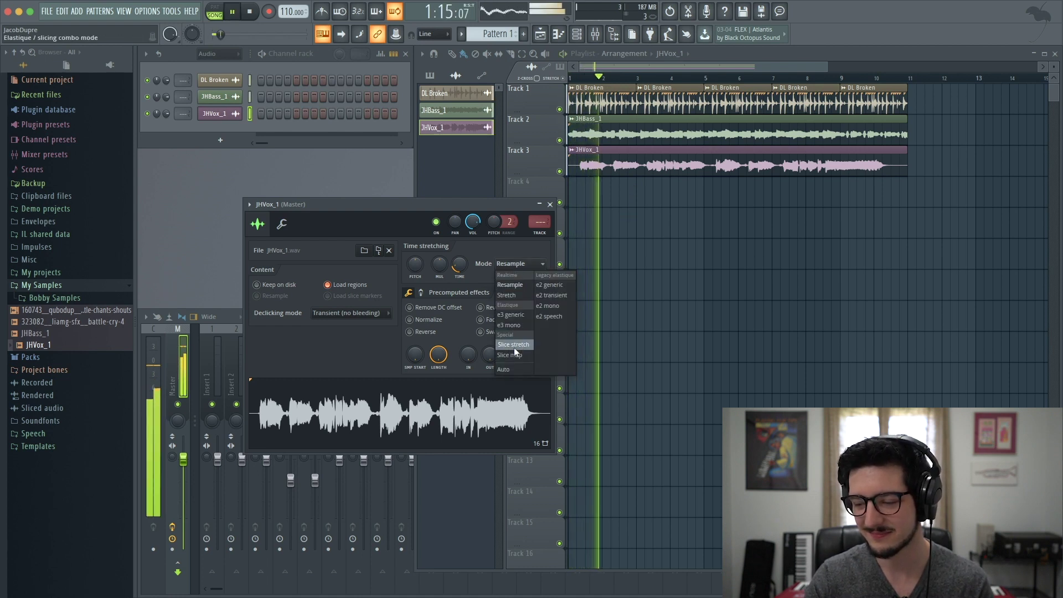
pyautogui.click(509, 368)
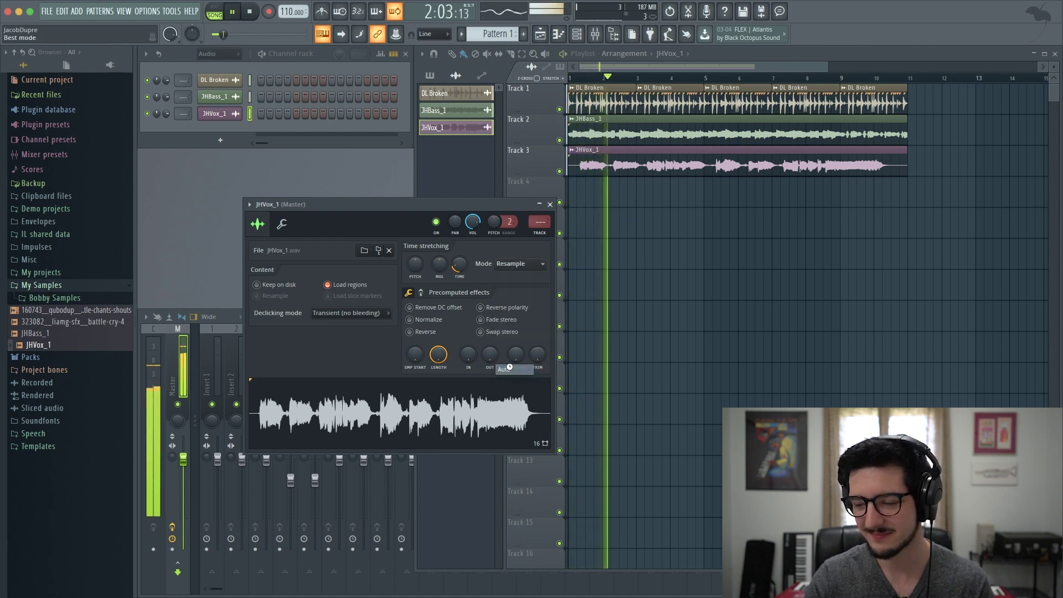
pyautogui.click(521, 264)
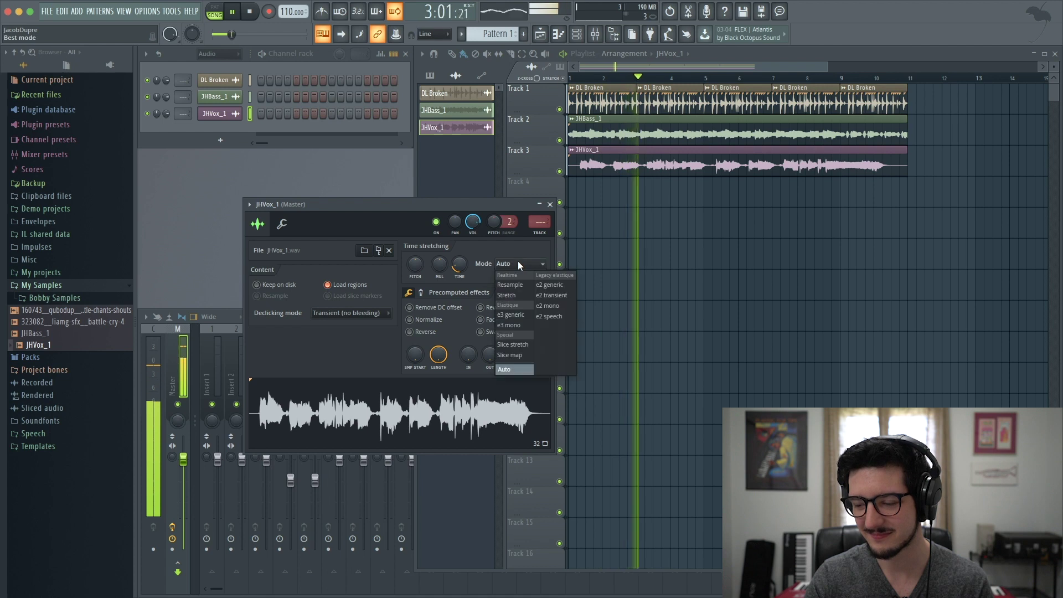
pyautogui.click(521, 325)
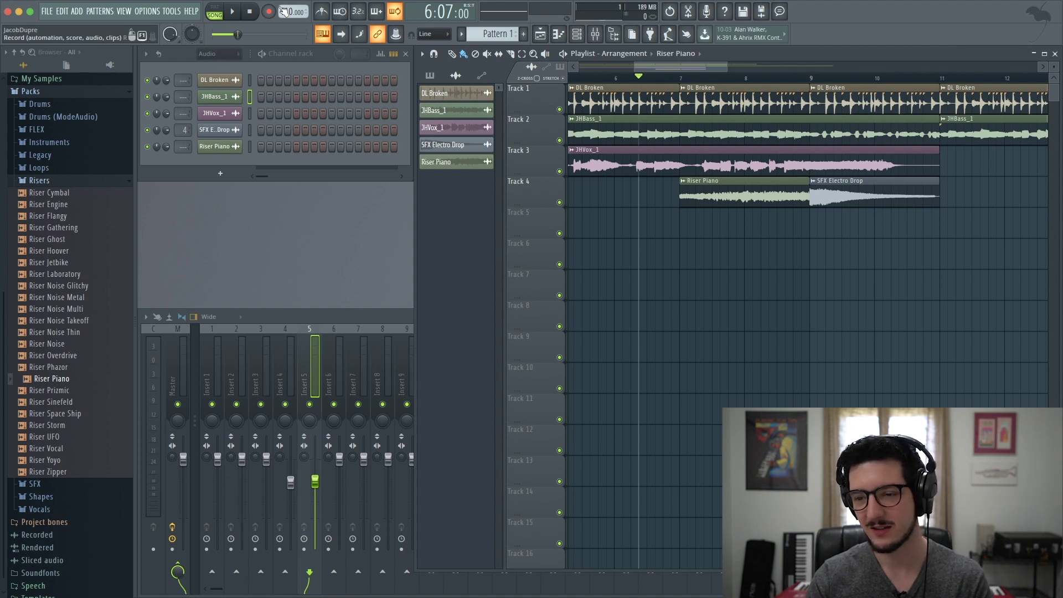
# - Change the project tempo to the 160 BPM preset and restretch all channels to match
pyautogui.rightClick(299, 11)
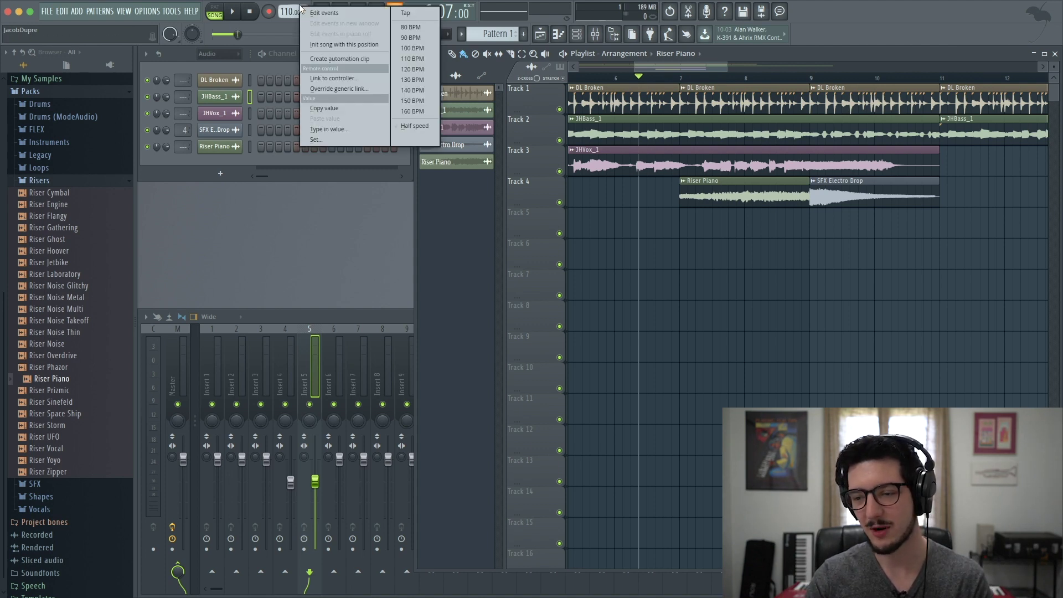
pyautogui.click(413, 113)
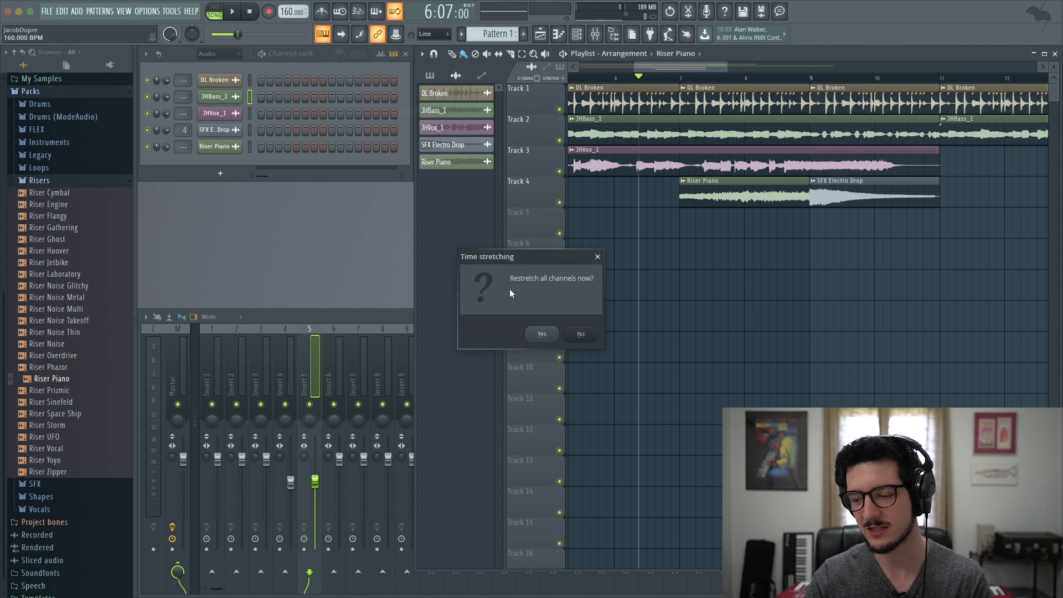
pyautogui.click(543, 335)
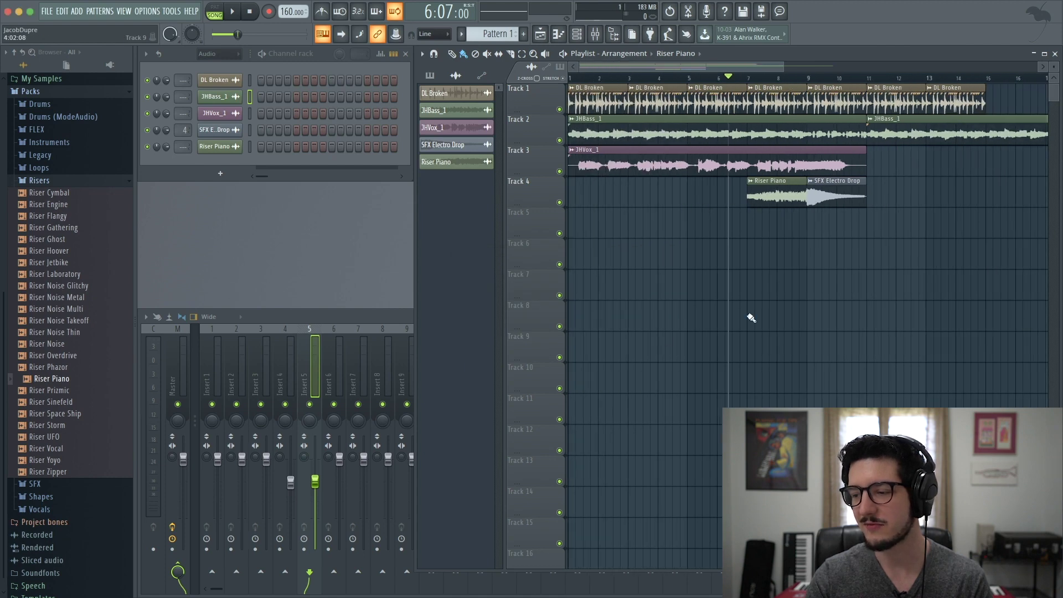
pyautogui.scroll(-2, 733, 142)
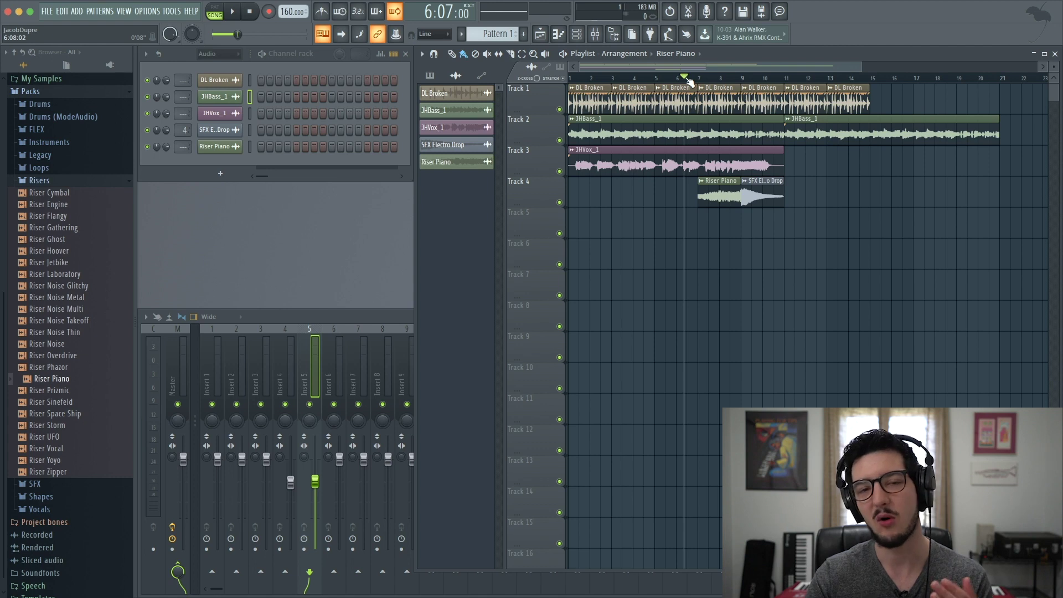
pyautogui.press('space')
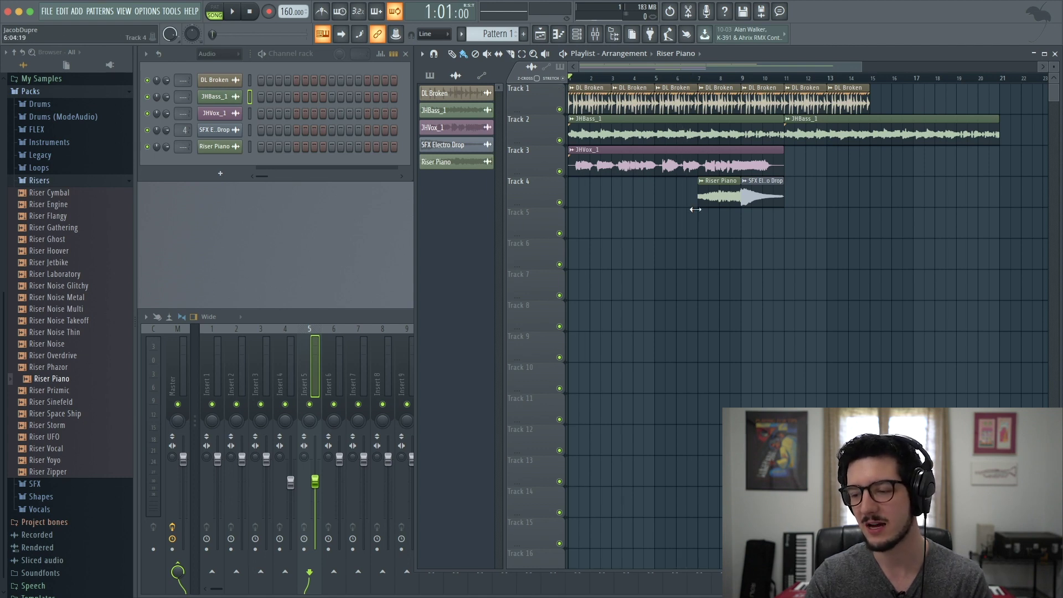
pyautogui.press('space')
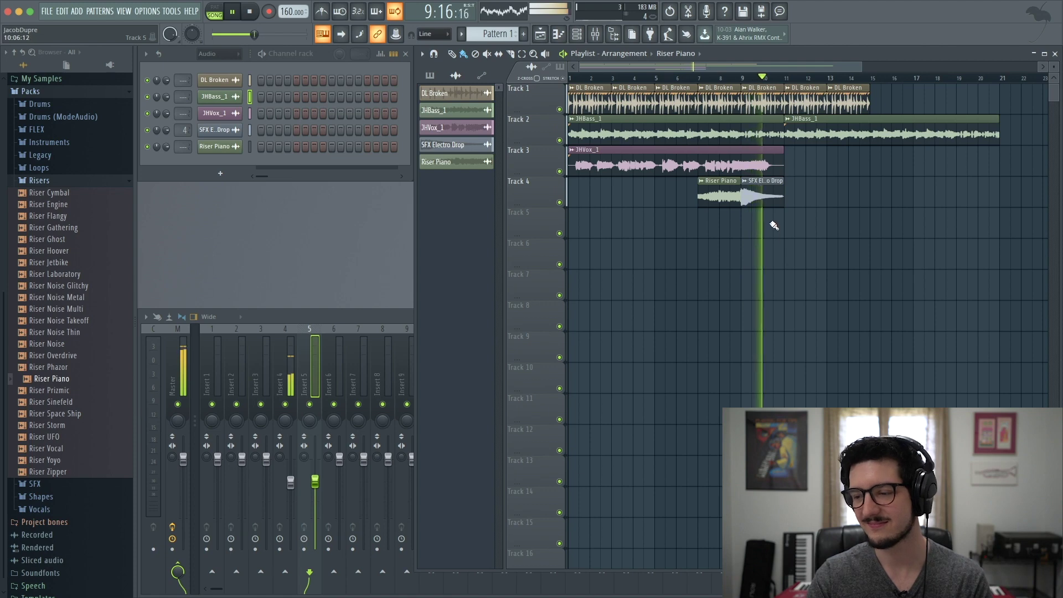
pyautogui.press('space')
pyautogui.scroll(5, 641, 201)
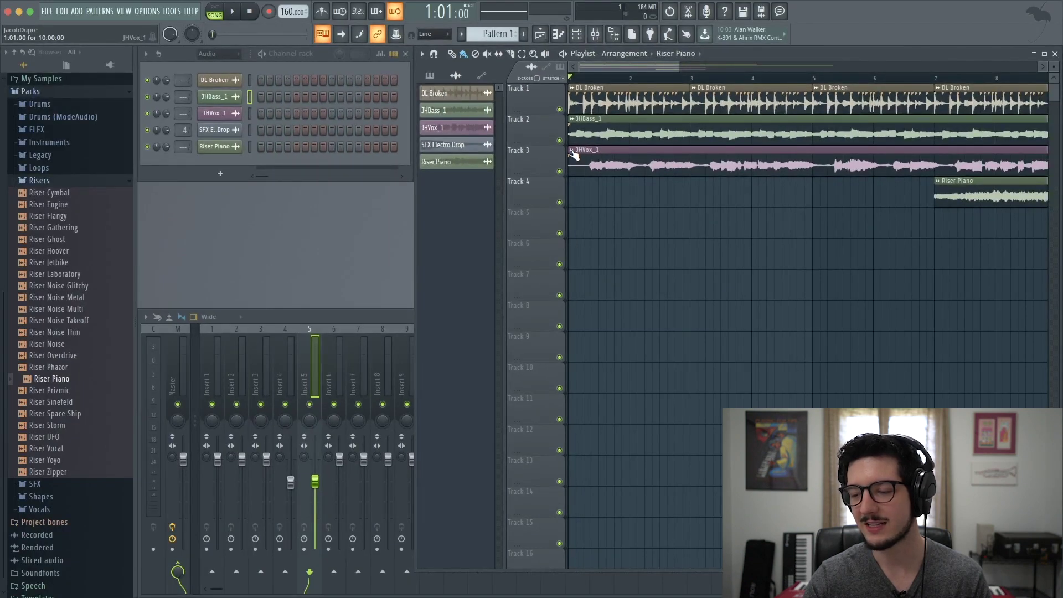
# - Open the sample options menu of the JHVox_1 clip on Track 3
pyautogui.click(573, 152)
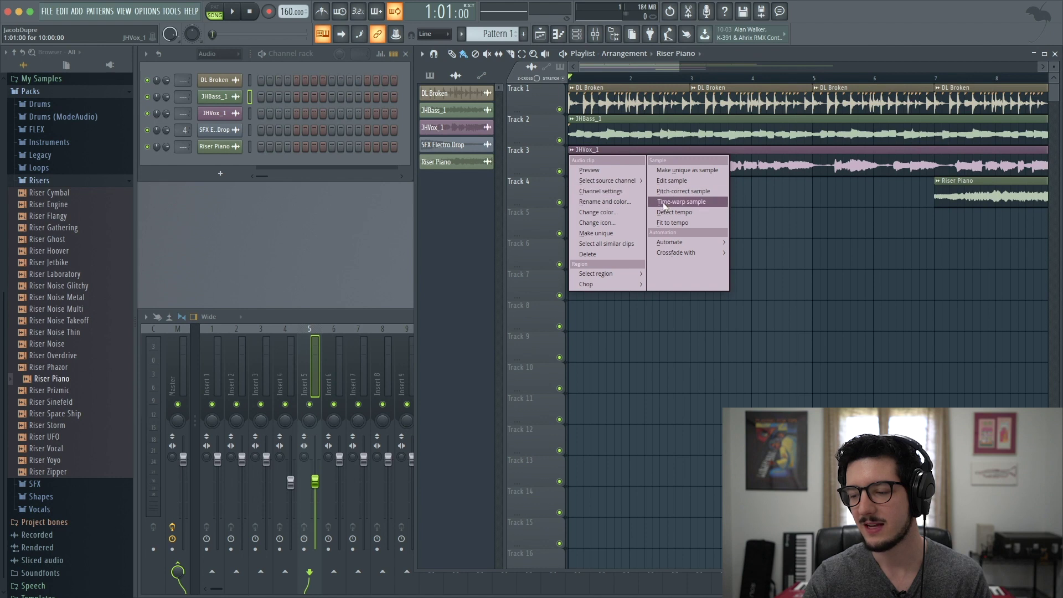